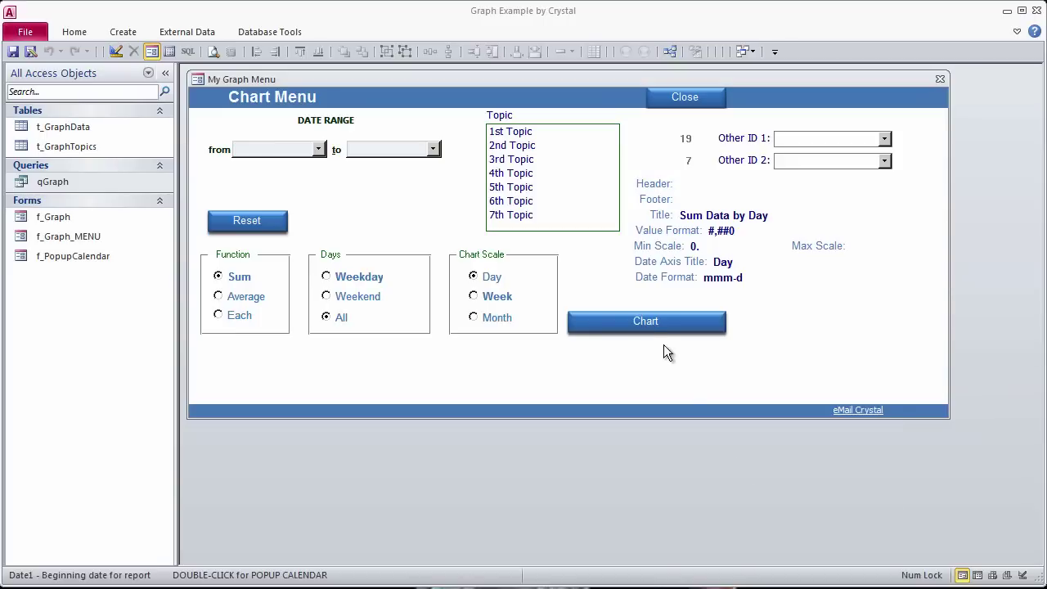
# Step: Generate the Sum Data by Day chart without choosing a topic, and close both the chart and the Chart Menu form
pyautogui.click(651, 321)
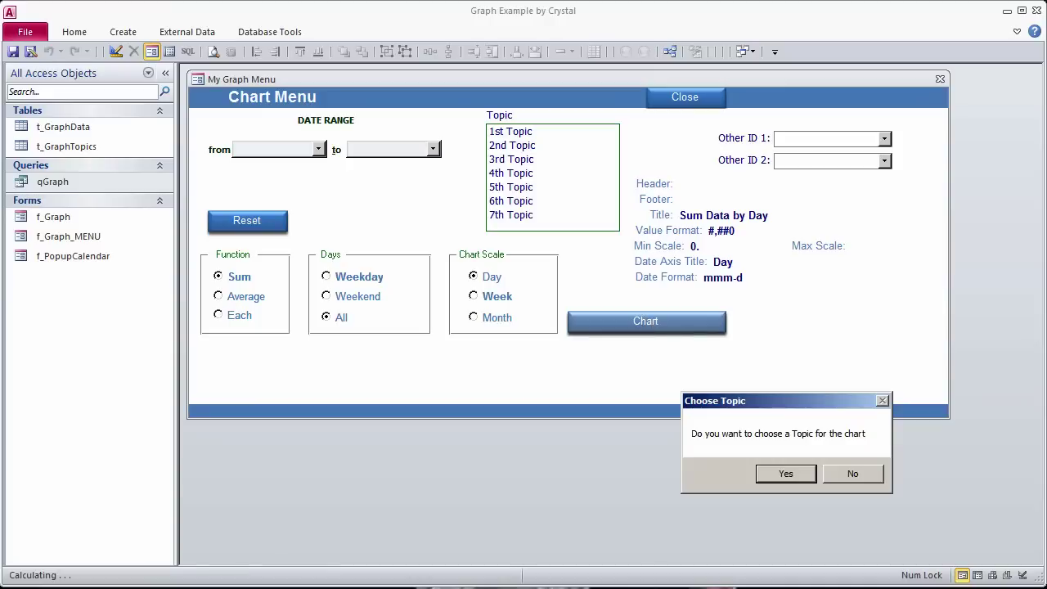
pyautogui.click(858, 475)
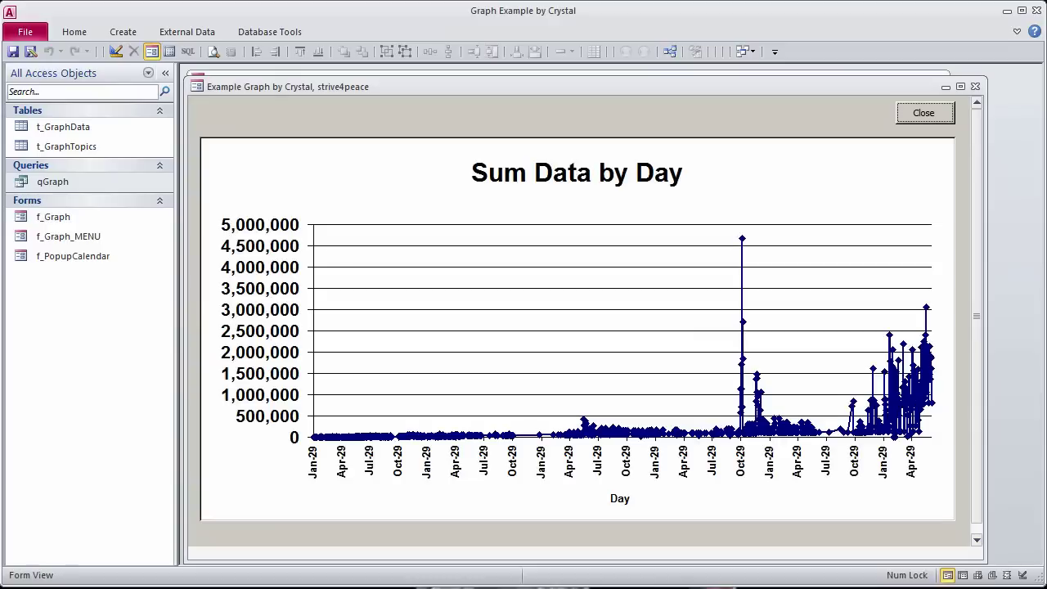
pyautogui.click(932, 115)
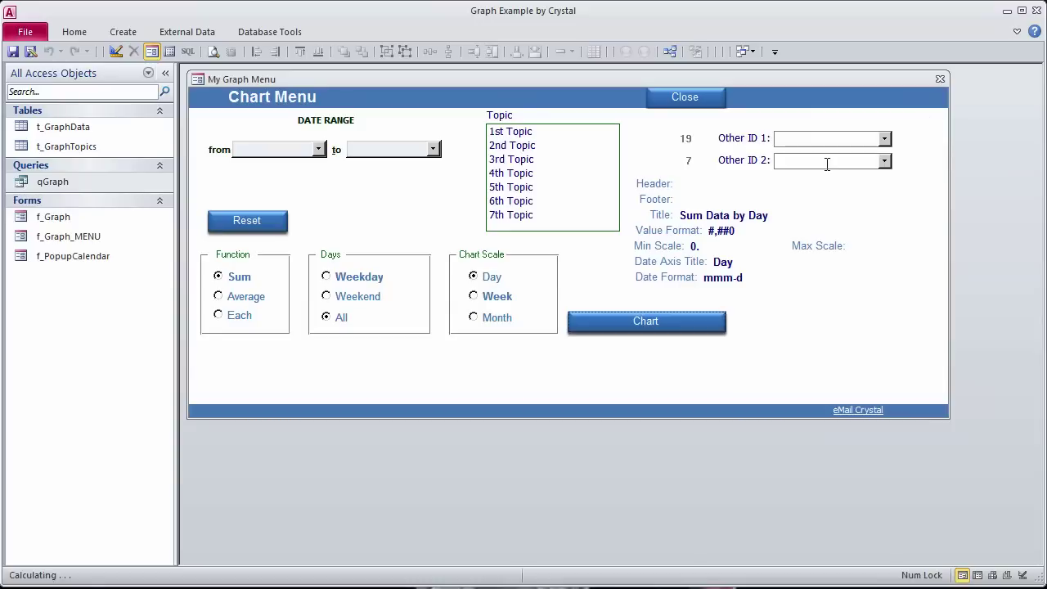
pyautogui.click(939, 78)
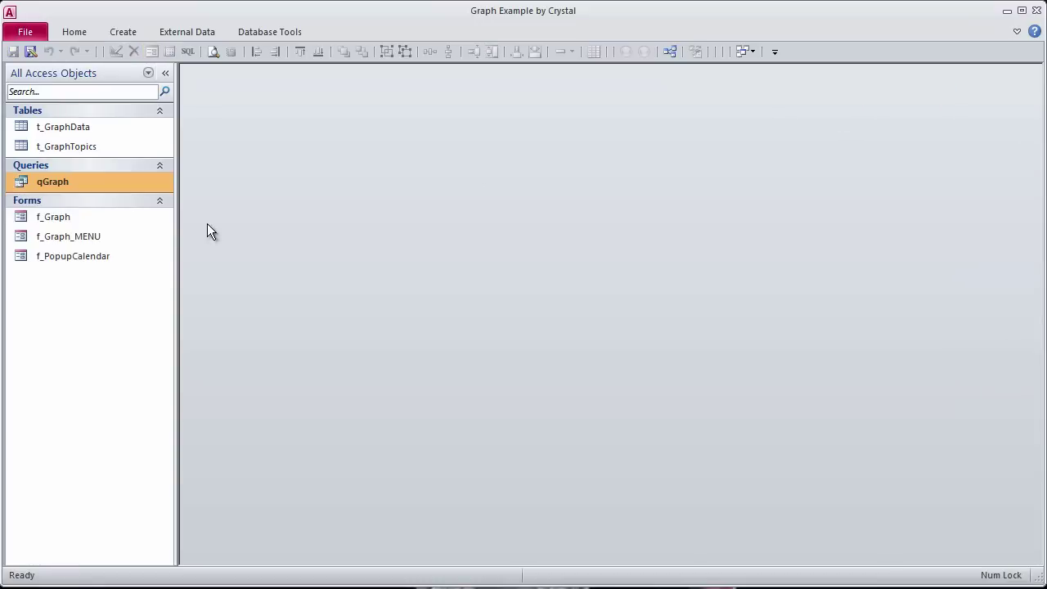
# Step: Open the qGraph query in Design View and widen its ChtDate and ChtValue columns to fit their contents
pyautogui.rightClick(74, 184)
pyautogui.click(155, 213)
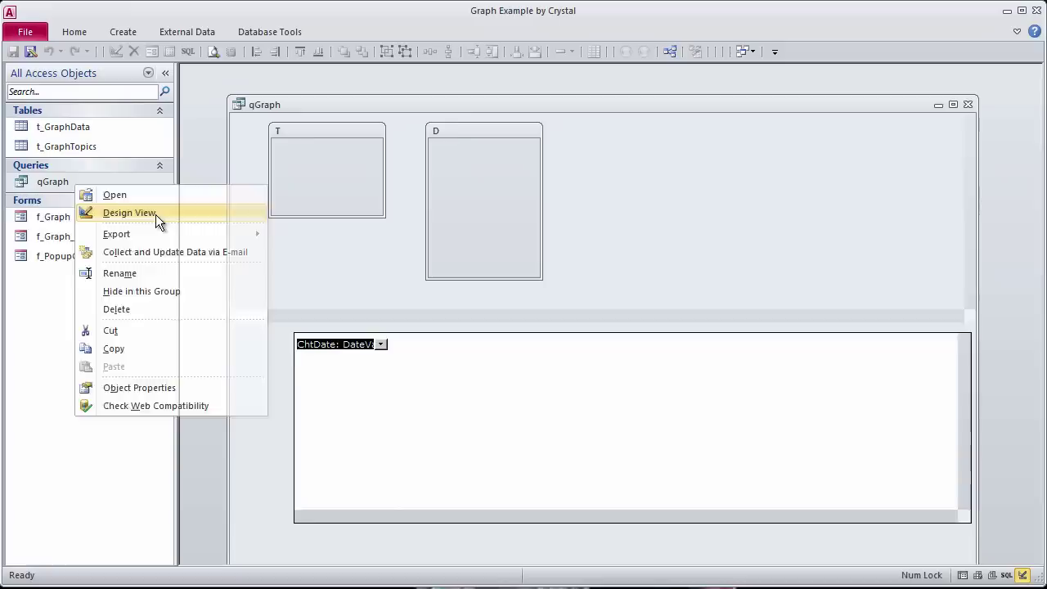
pyautogui.moveTo(378, 335); pyautogui.dragTo(473, 335)
pyautogui.doubleClick(481, 335)
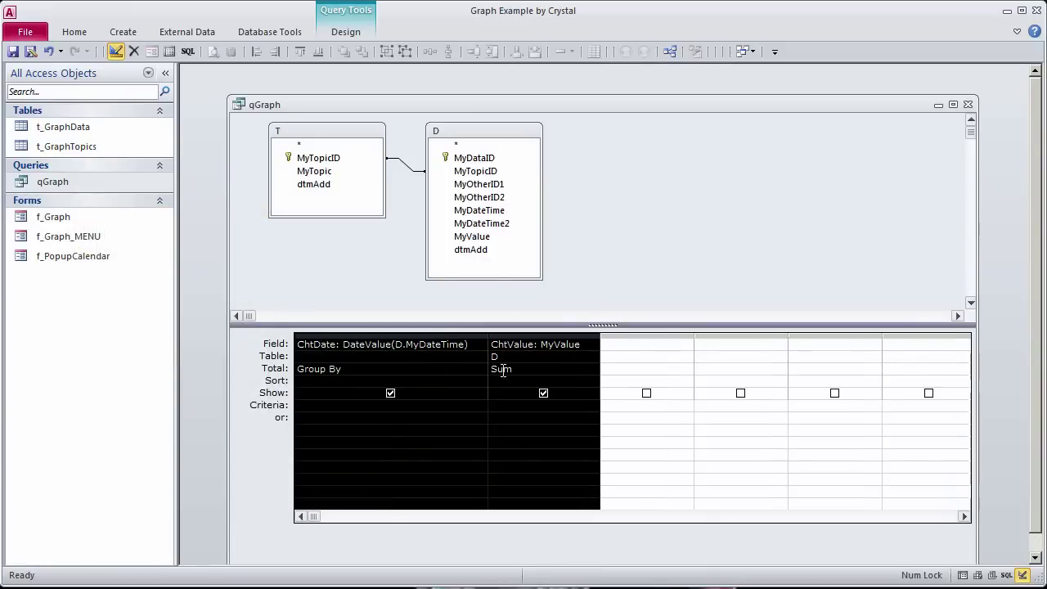
pyautogui.click(471, 463)
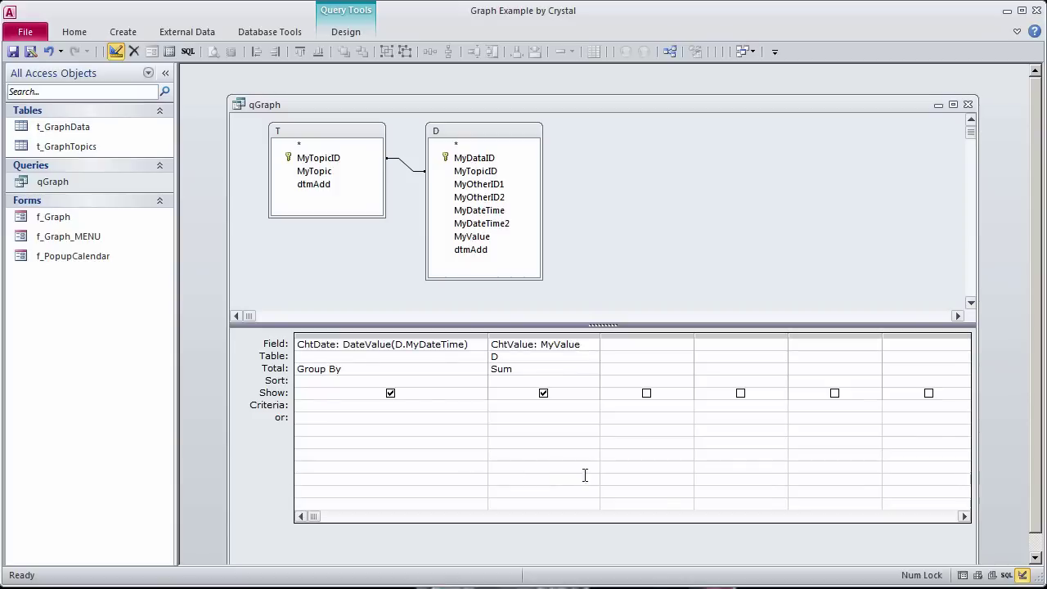
# Step: Add the MyOtherID2 field to the query grid with a criterion of 10 and its Total set to Where
pyautogui.moveTo(491, 198); pyautogui.dragTo(635, 413)
pyautogui.click(624, 403)
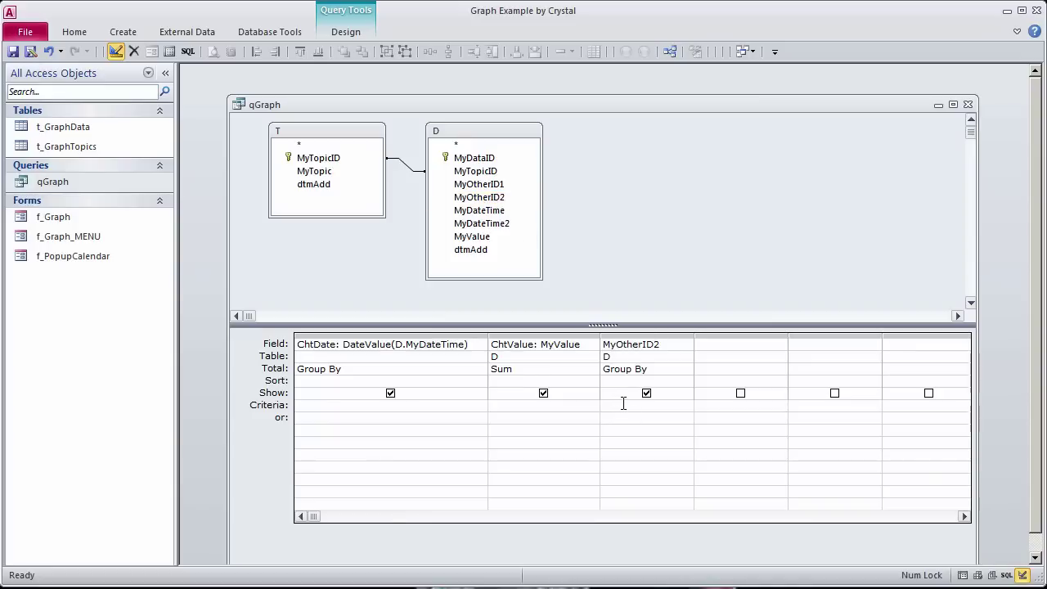
pyautogui.write('10')
pyautogui.moveTo(663, 368); pyautogui.dragTo(526, 368)
pyautogui.write('where')
pyautogui.click(687, 369)
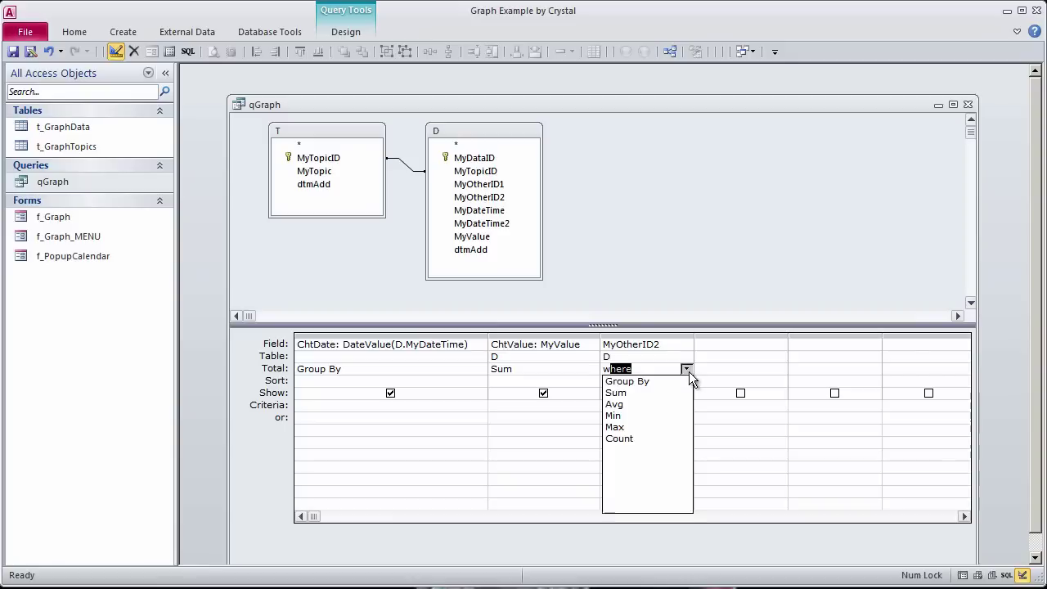
# Step: View the query's results in Datasheet View and close qGraph, saving its design changes
pyautogui.click(169, 51)
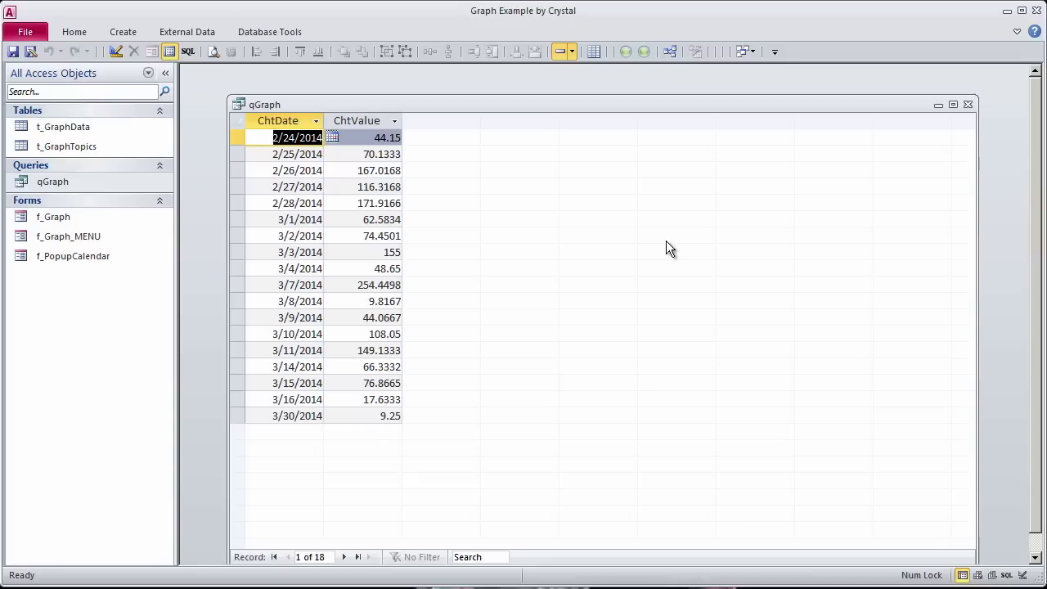
pyautogui.click(967, 104)
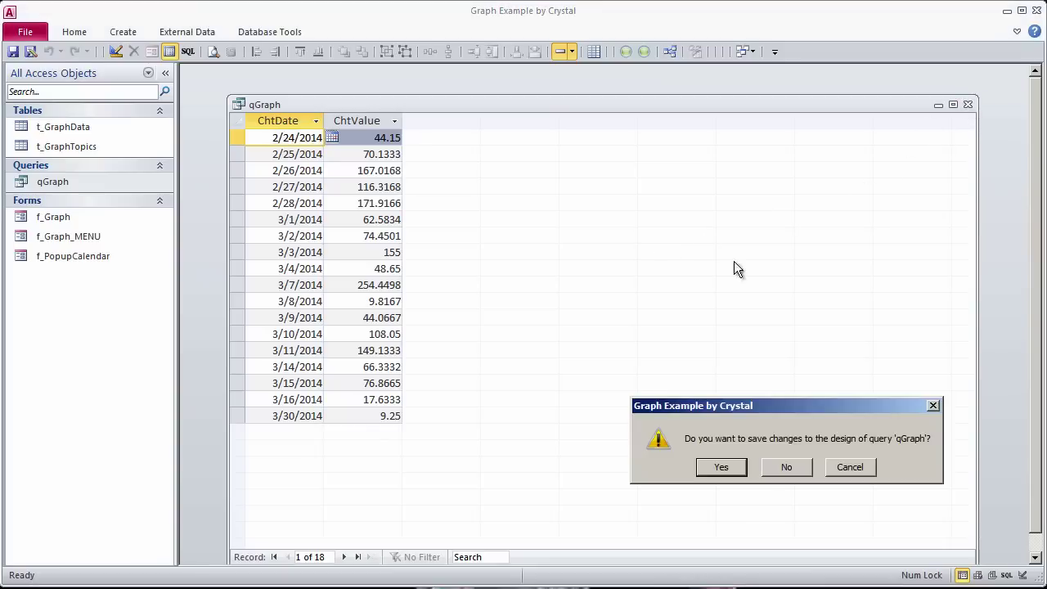
pyautogui.click(723, 469)
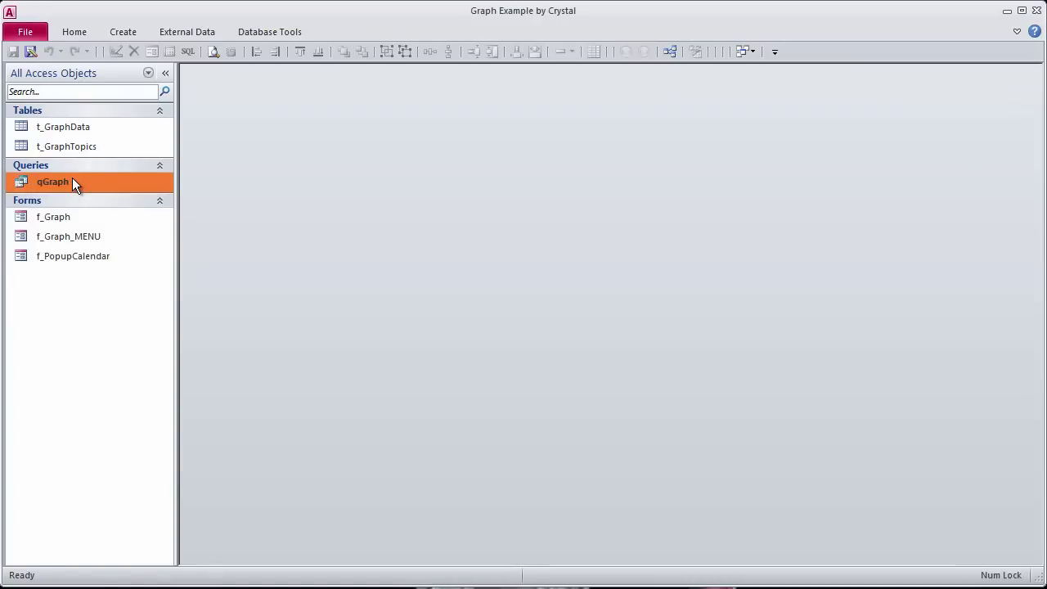
# Step: Create a blank form, switch it to Design View and close the field list
pyautogui.click(124, 32)
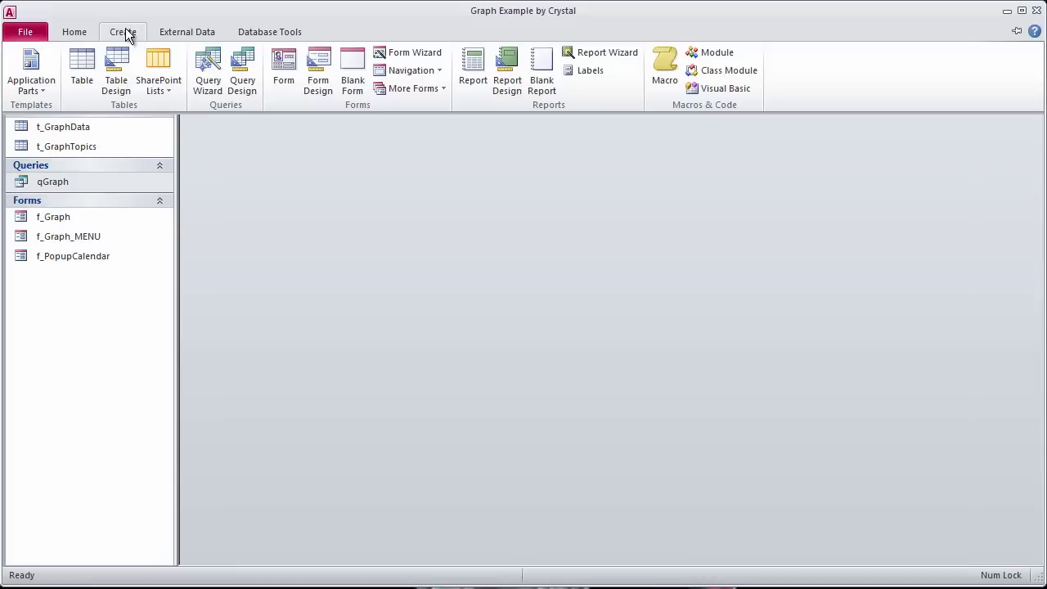
pyautogui.click(353, 73)
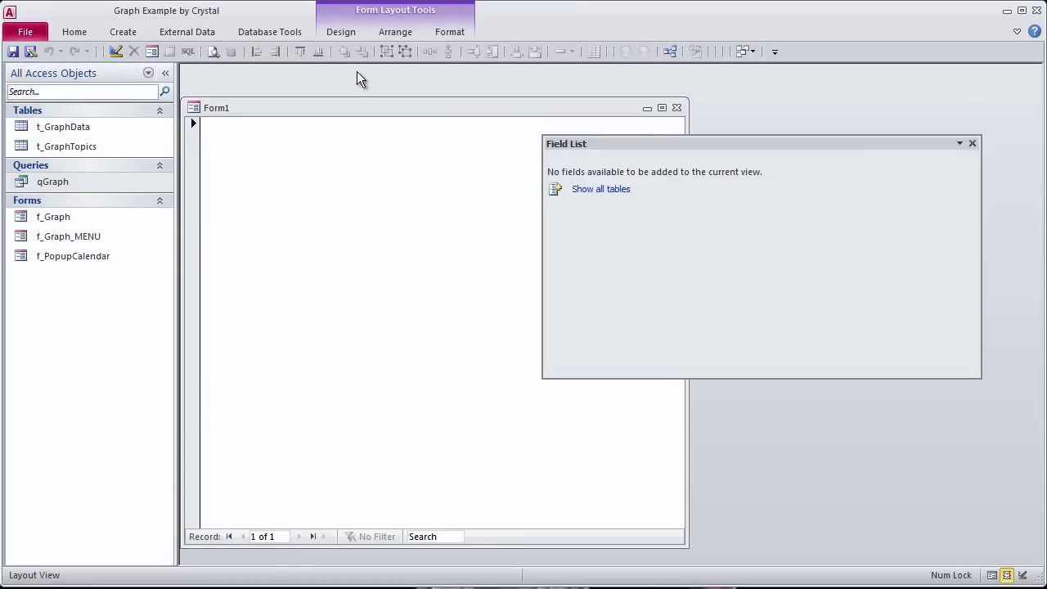
pyautogui.click(115, 50)
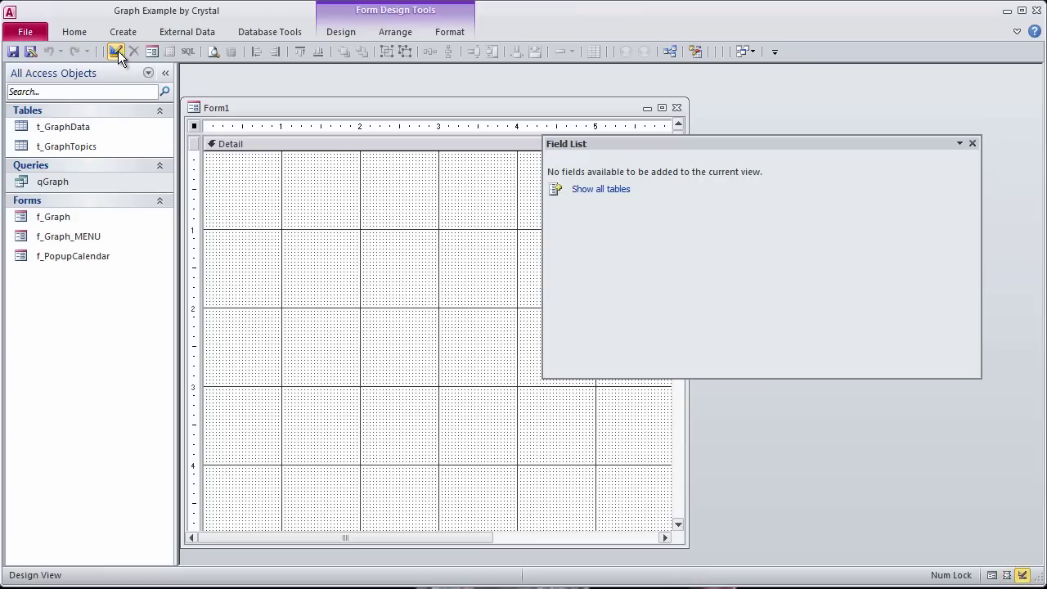
pyautogui.click(971, 144)
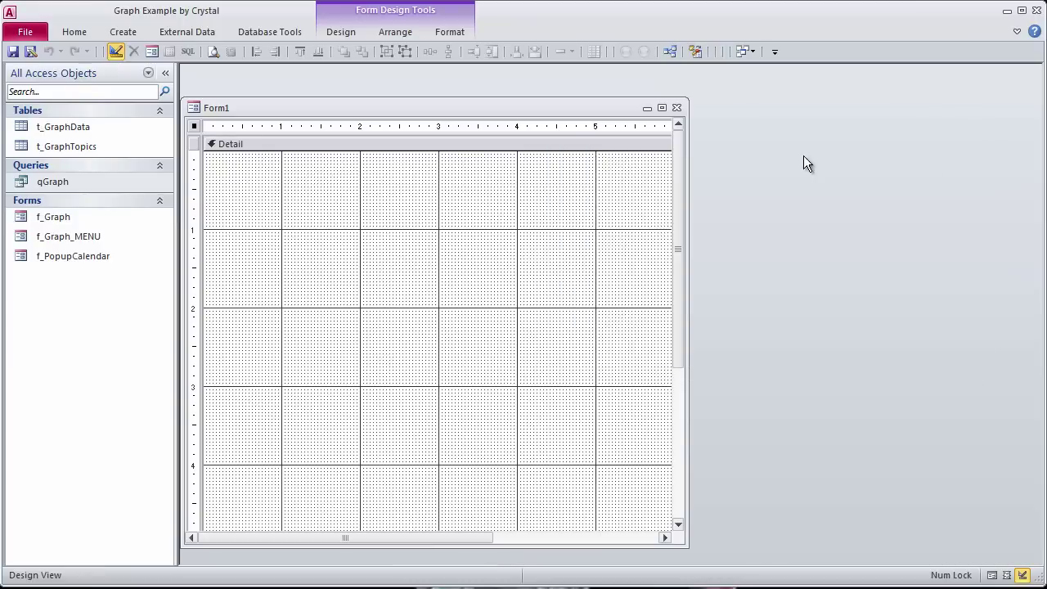
# Step: Insert a chart control near the upper-left of the form's Detail section, using the qGraph query as its data source
pyautogui.doubleClick(347, 34)
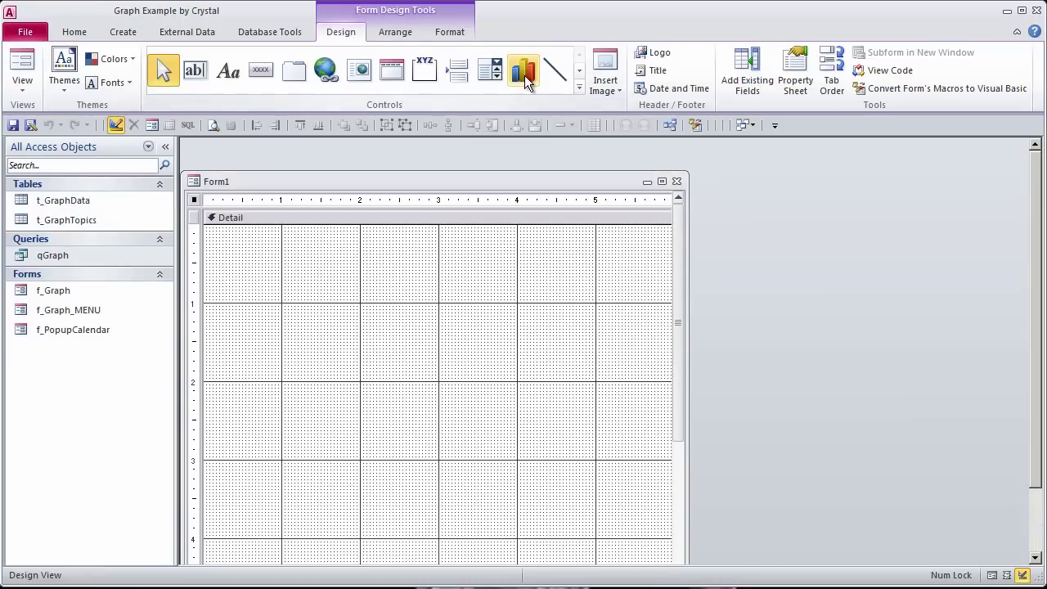
pyautogui.click(524, 76)
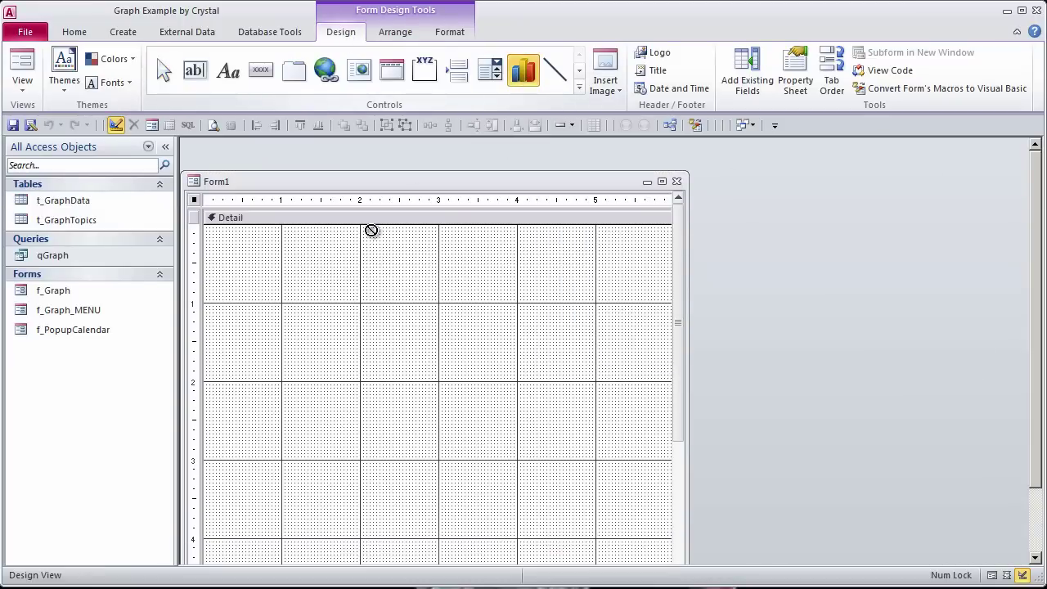
pyautogui.click(235, 246)
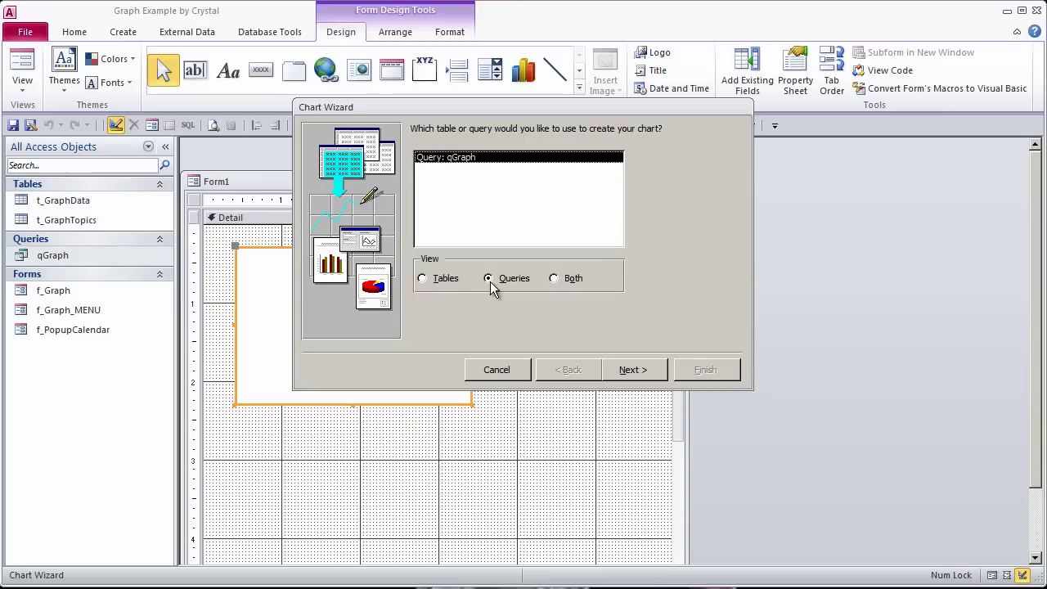
pyautogui.click(426, 283)
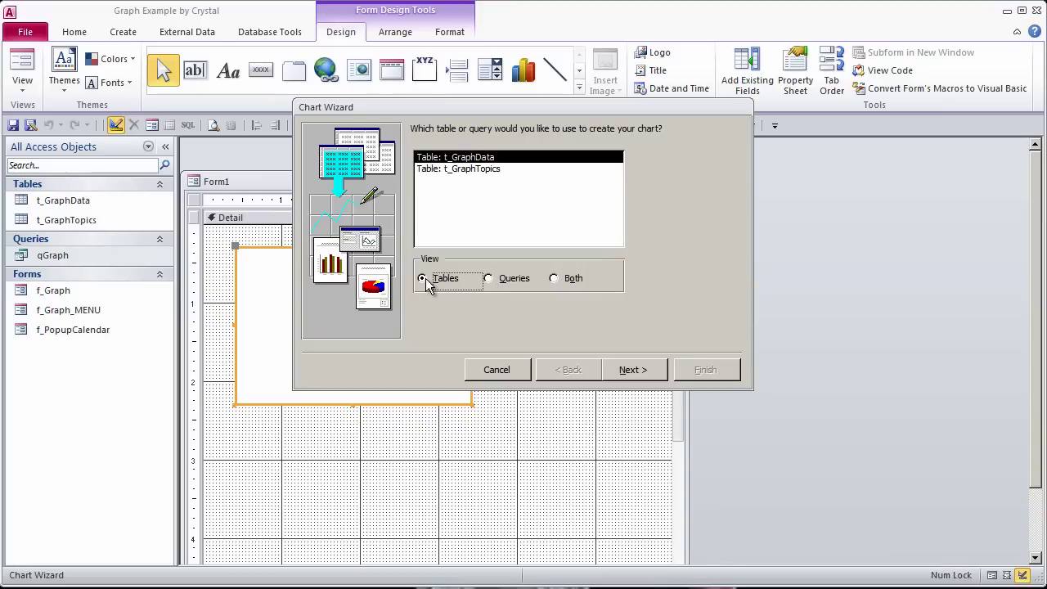
pyautogui.click(492, 280)
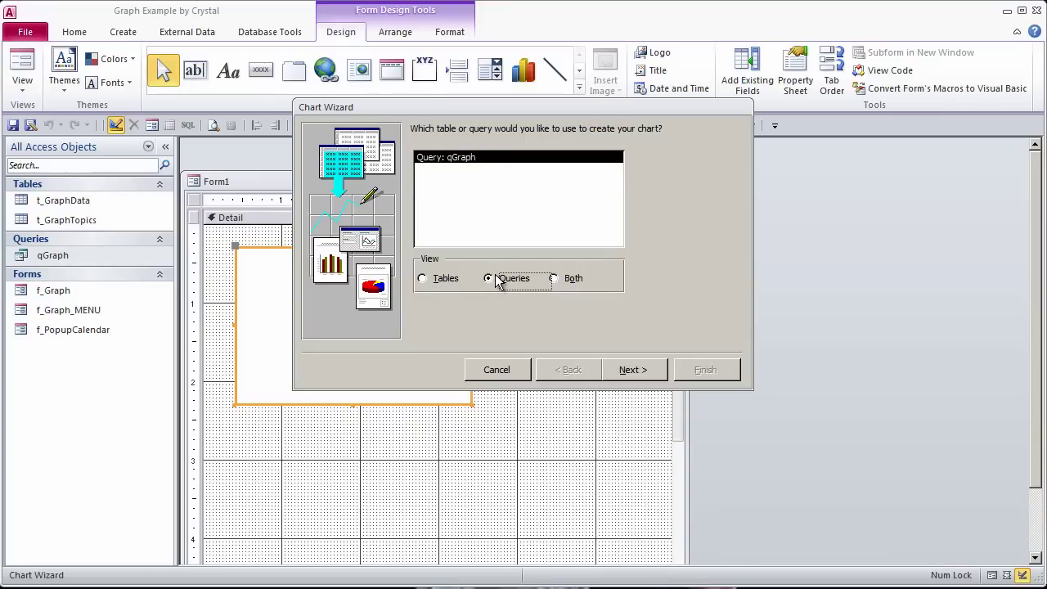
pyautogui.click(644, 372)
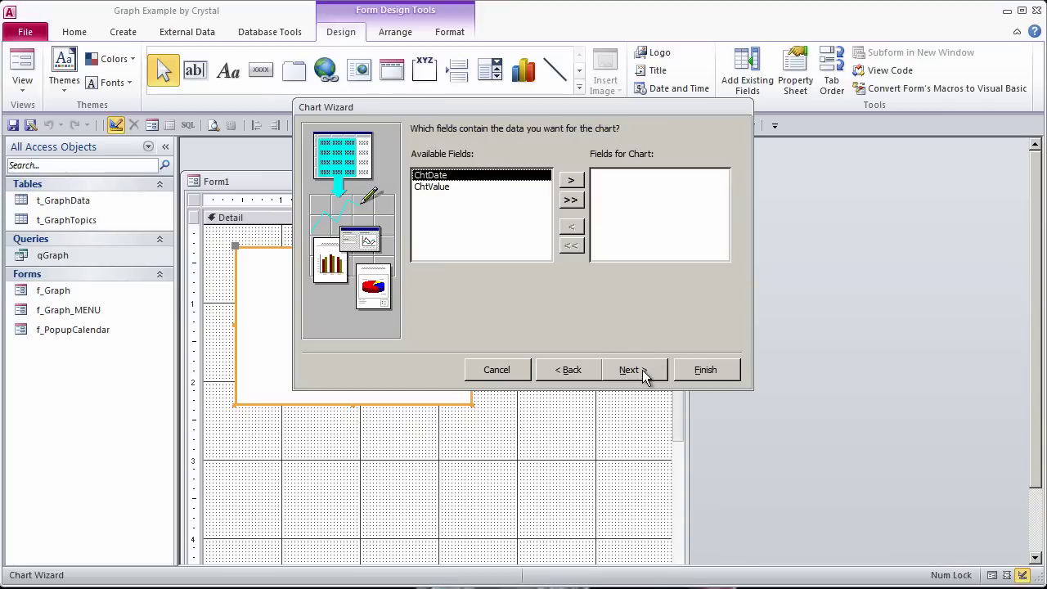
# Step: Include the ChtDate and ChtValue fields in the chart and accept the Column Chart type
pyautogui.click(570, 199)
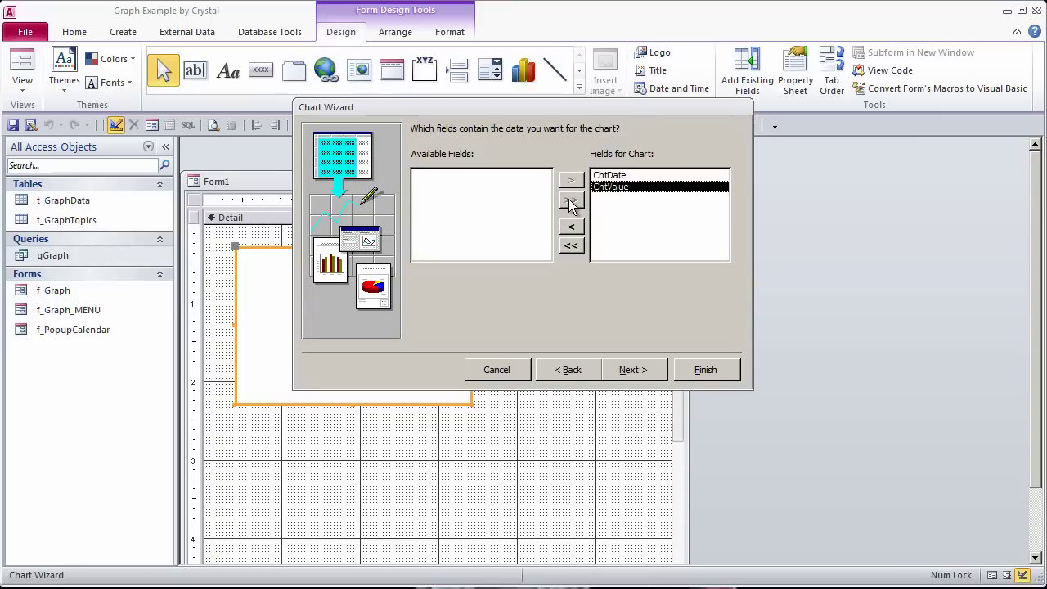
pyautogui.click(652, 374)
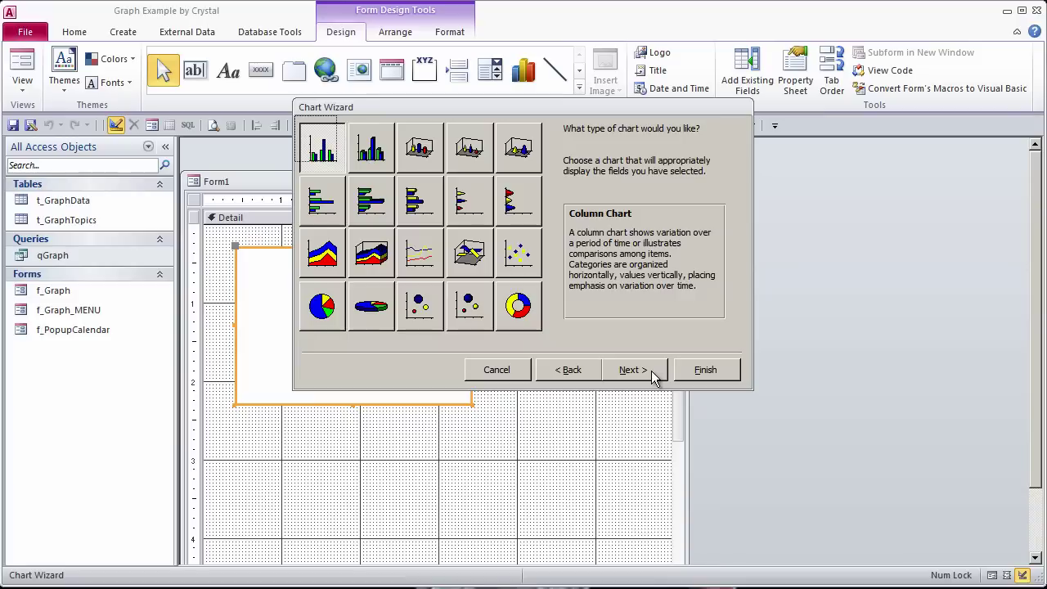
pyautogui.click(632, 370)
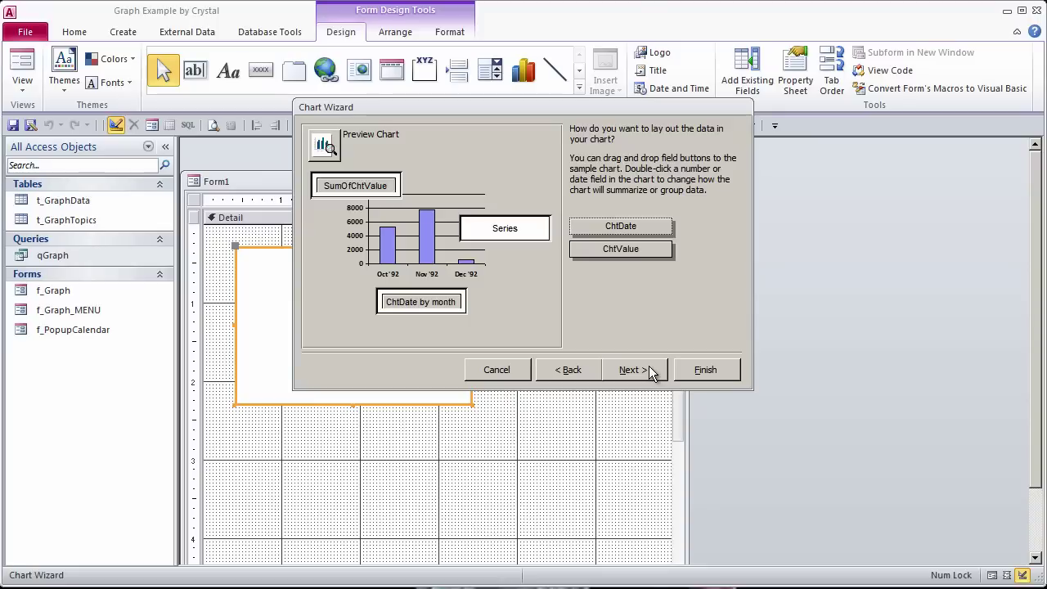
# Step: Accept the default data layout, title the chart "My Chart Title" with a legend displayed, and finish the Chart Wizard
pyautogui.click(648, 370)
pyautogui.write('M')
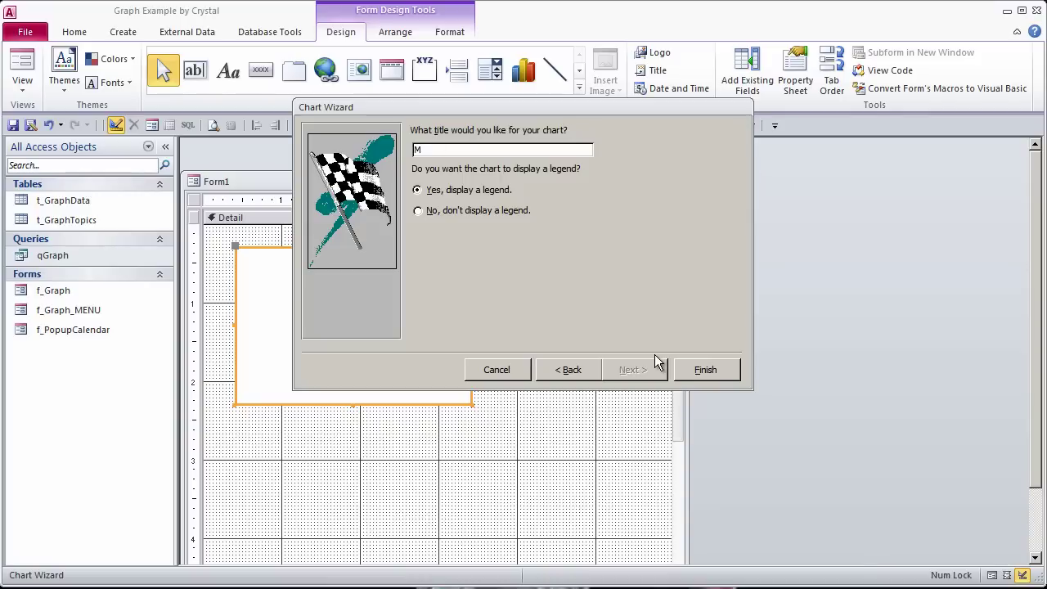
pyautogui.write('y Chart Title')
pyautogui.click(705, 370)
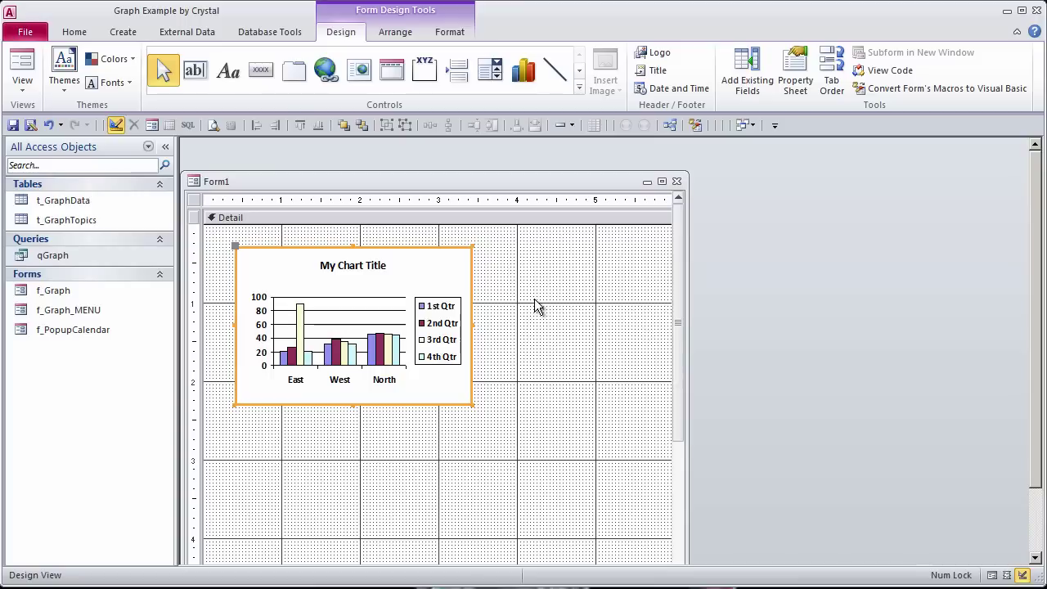
# Step: Briefly open and close the qGraph query, and save the new form as f_MyNewGraph
pyautogui.doubleClick(68, 255)
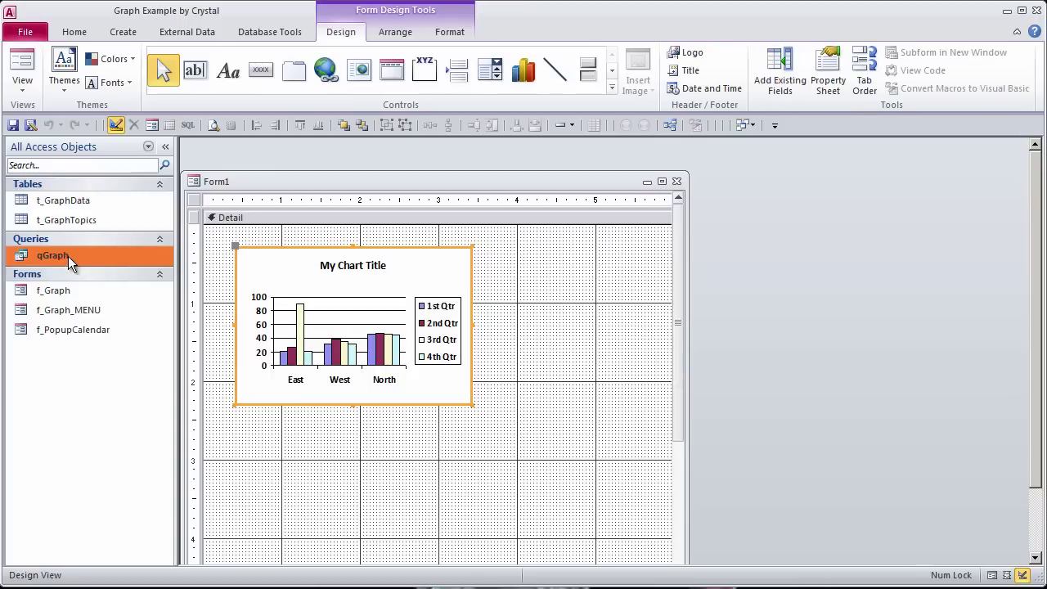
pyautogui.click(967, 177)
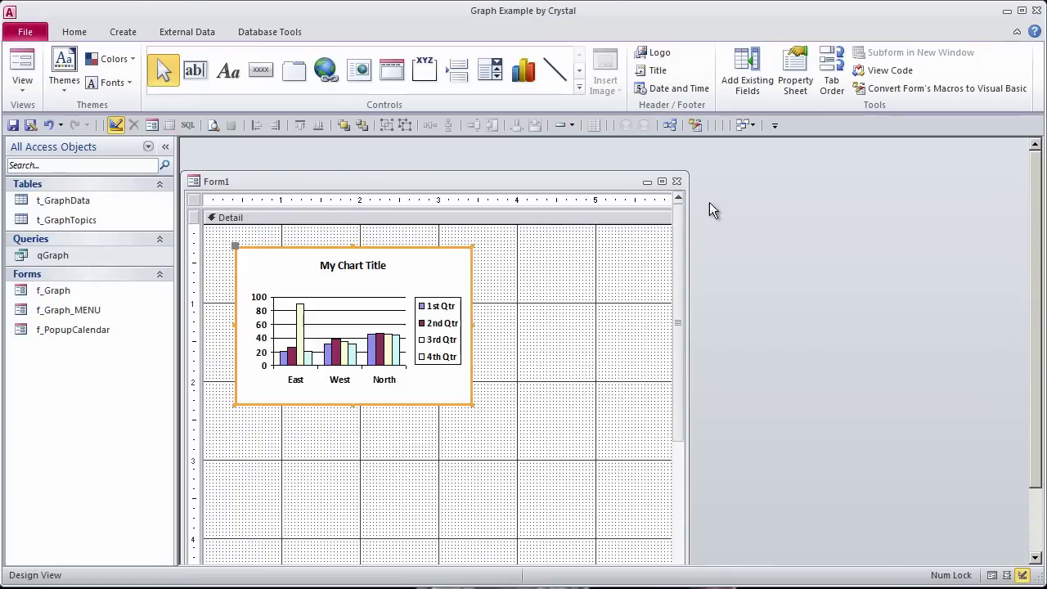
pyautogui.click(13, 124)
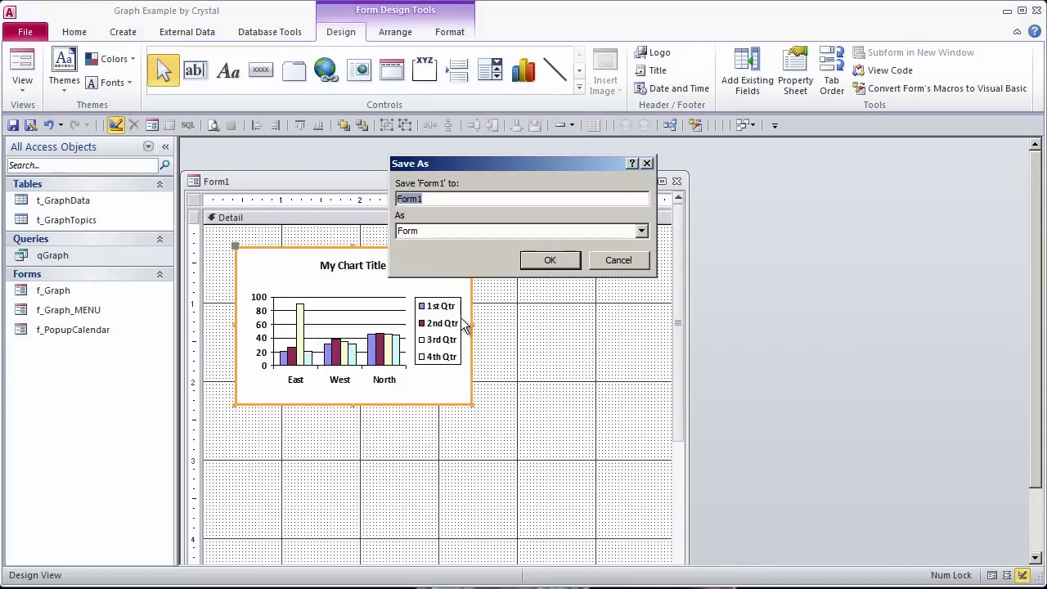
pyautogui.write('f_MyNew')
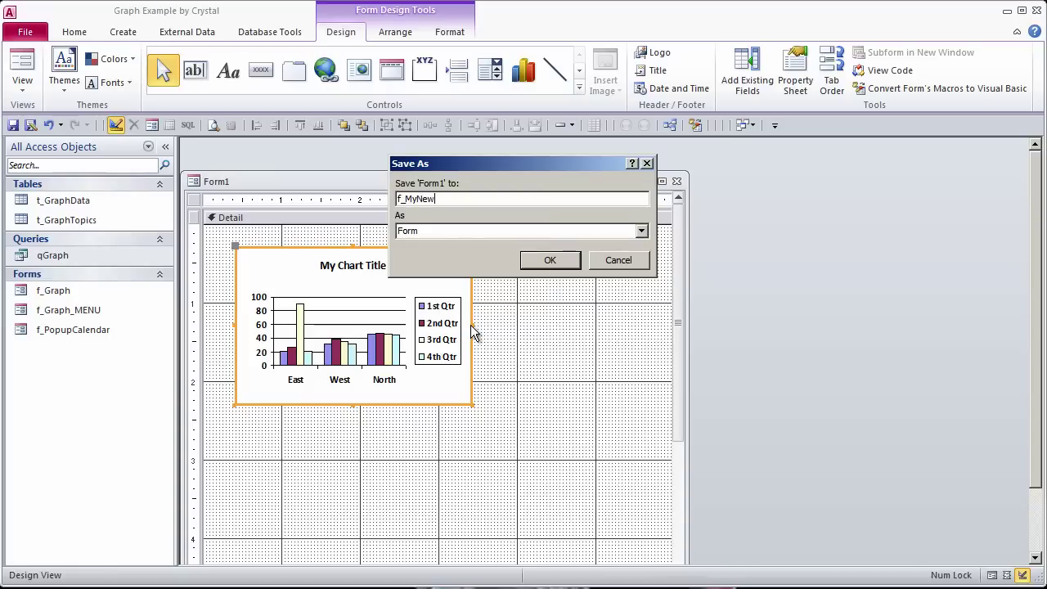
pyautogui.write('Graph')
pyautogui.click(549, 260)
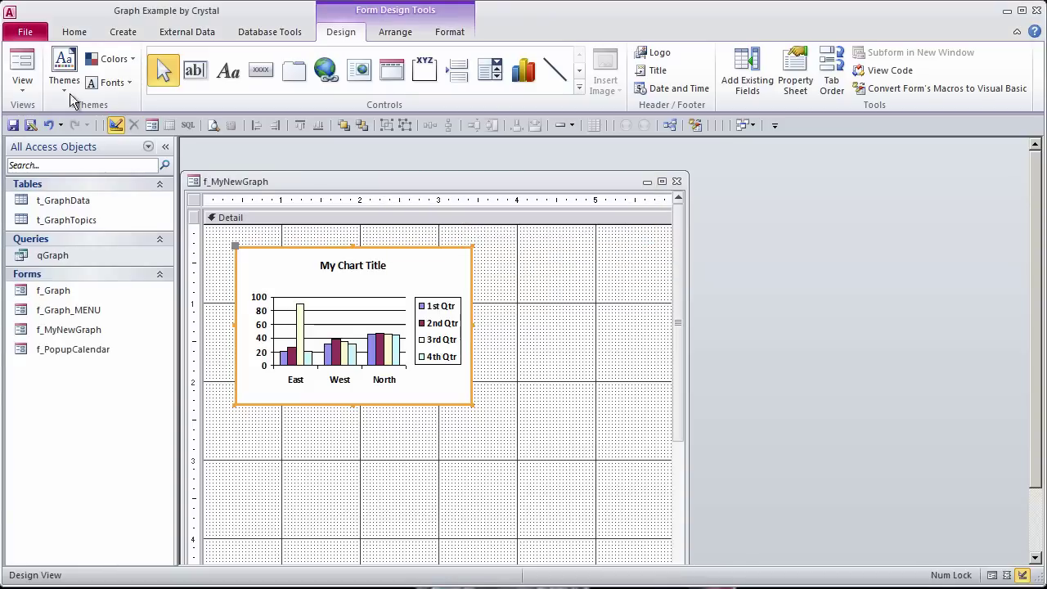
# Step: Preview the chart in Form View, and back in Design View move the form window up and collapse the ribbon
pyautogui.click(23, 64)
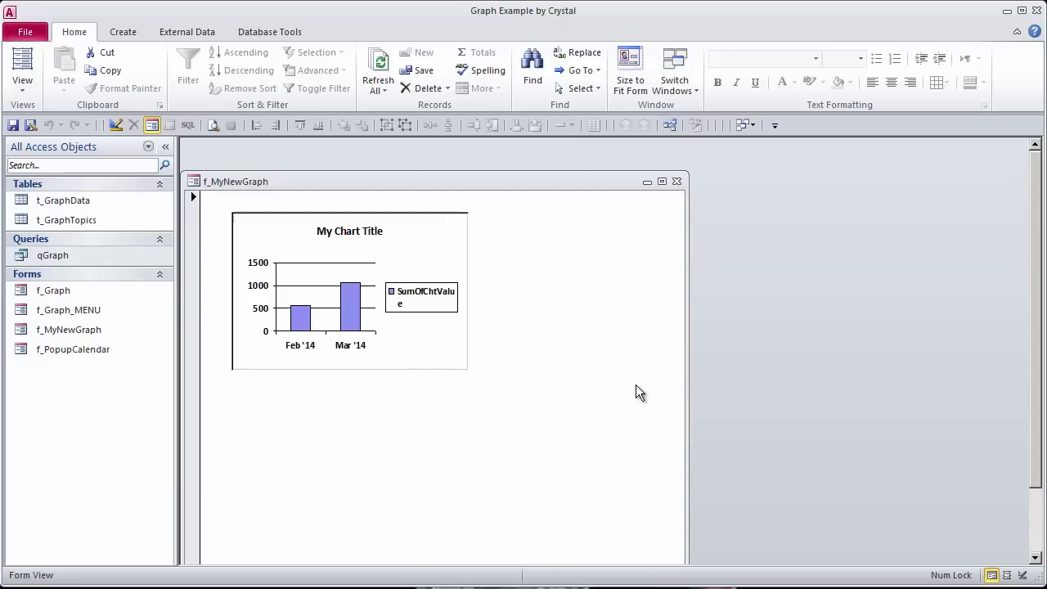
pyautogui.click(115, 124)
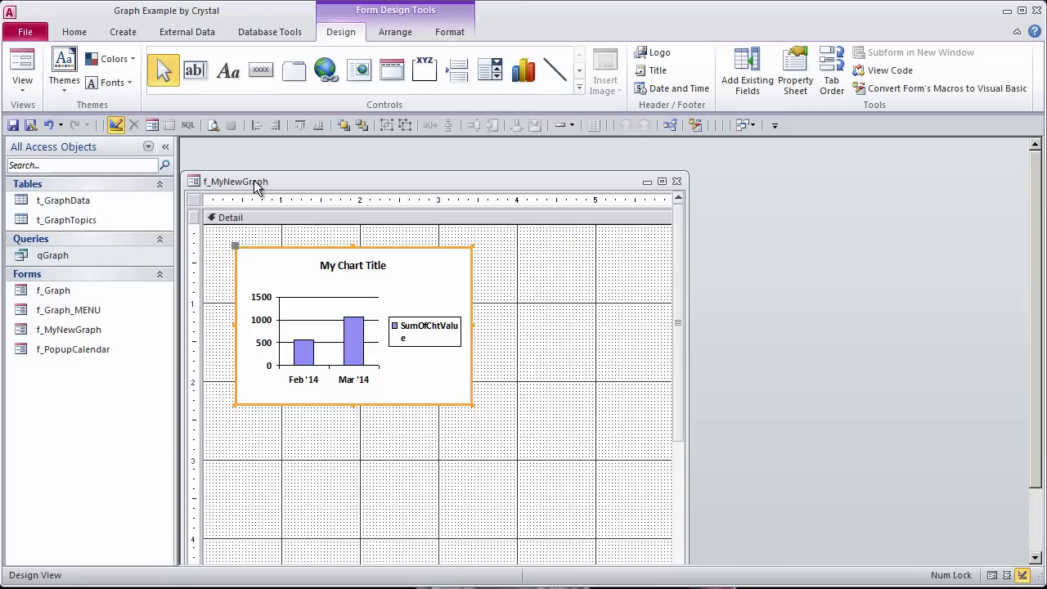
pyautogui.moveTo(254, 183); pyautogui.dragTo(256, 152)
pyautogui.doubleClick(342, 33)
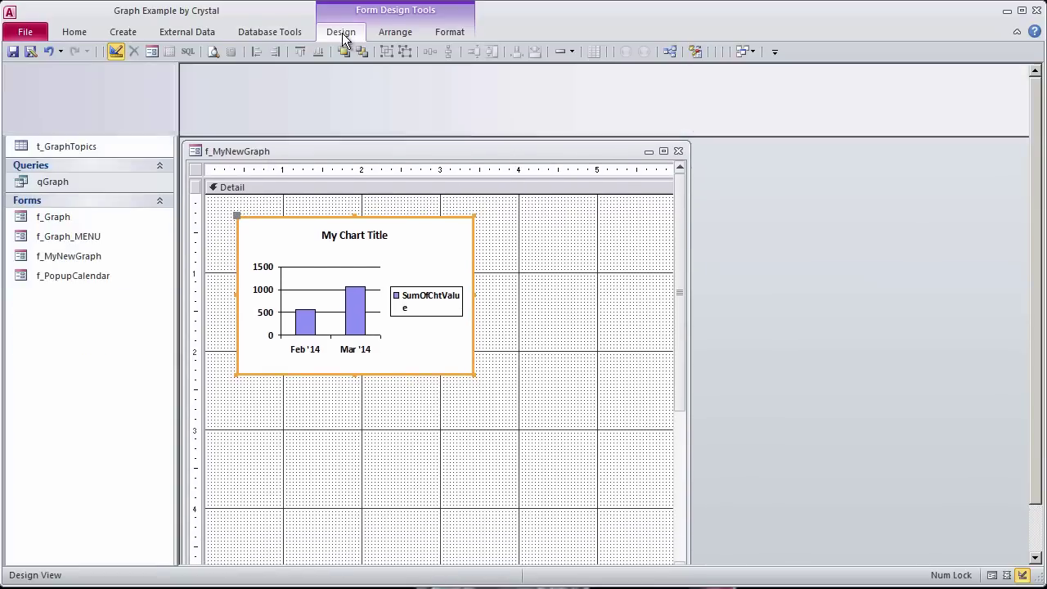
# Step: Enlarge the form window and stretch the chart to about 8.9 inches wide and 5 inches high
pyautogui.moveTo(474, 300); pyautogui.dragTo(645, 448)
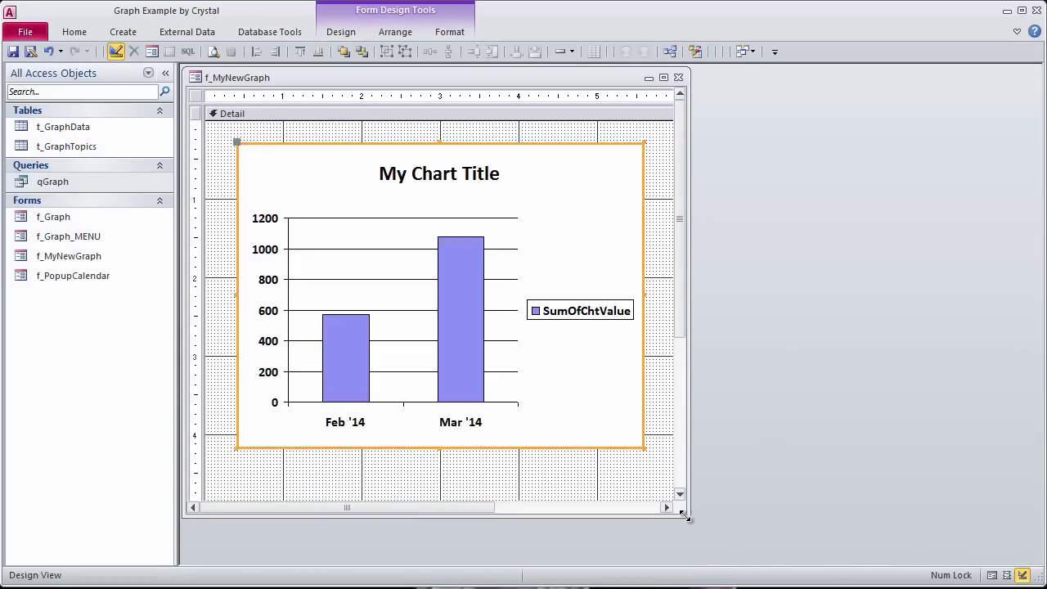
pyautogui.moveTo(685, 517); pyautogui.dragTo(984, 565)
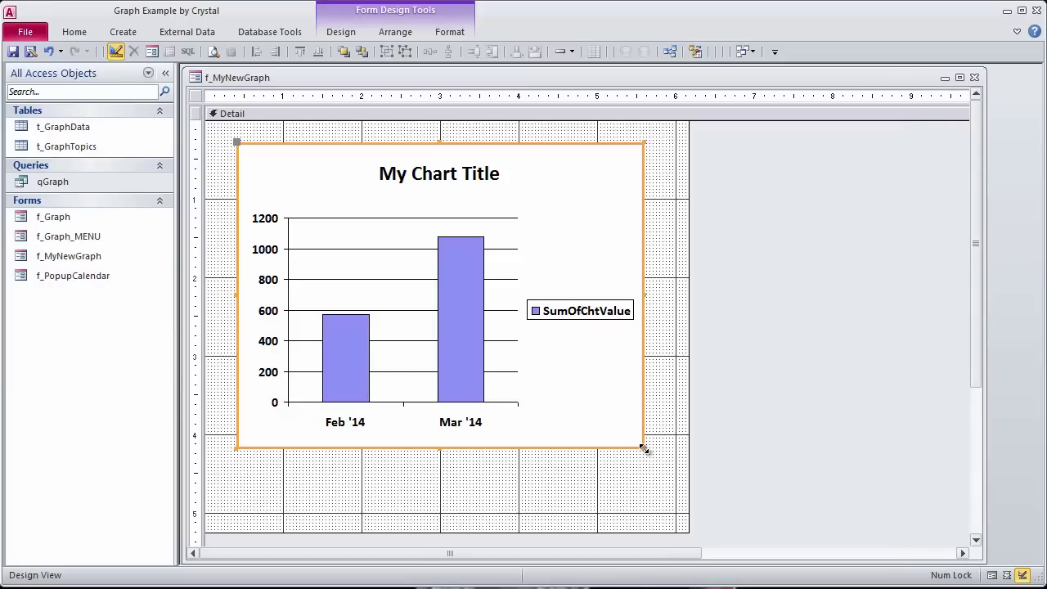
pyautogui.moveTo(645, 449); pyautogui.dragTo(937, 542)
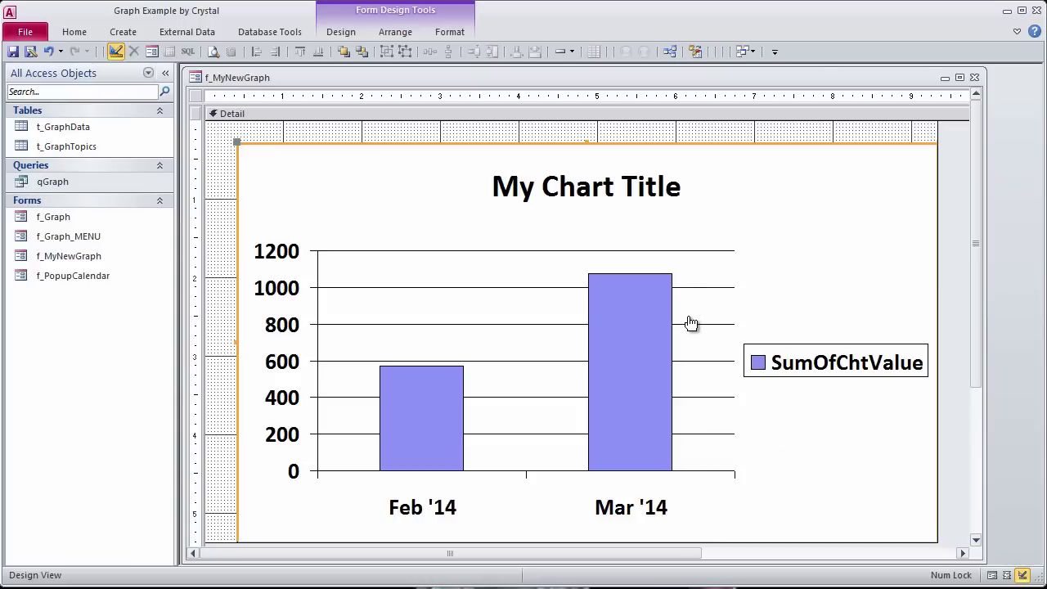
pyautogui.click(210, 186)
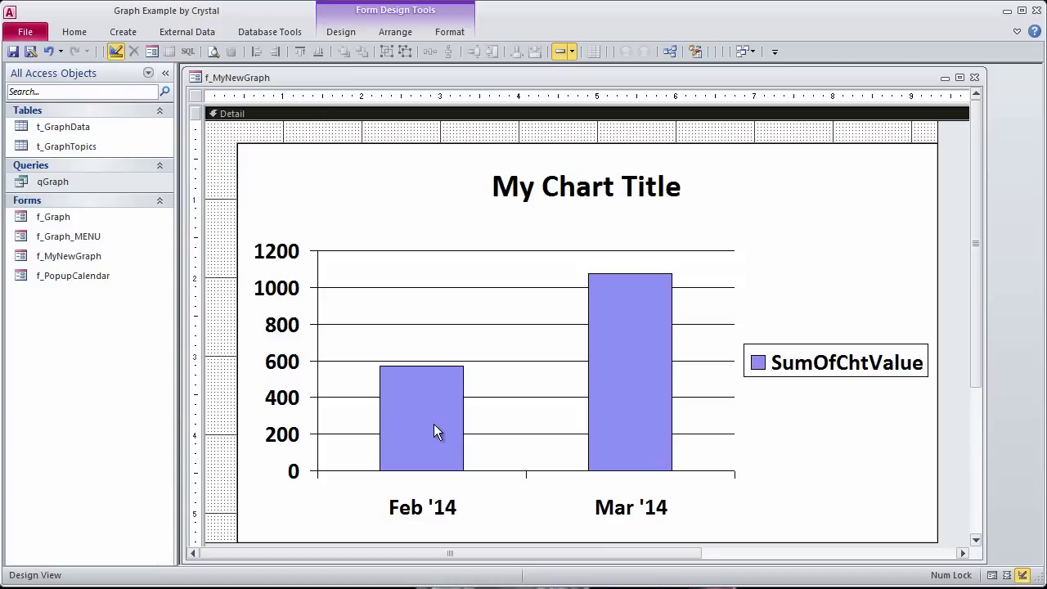
# Step: Open the chart's Row Source in the Query Builder and widen the first column to fit its full date expression
pyautogui.rightClick(223, 145)
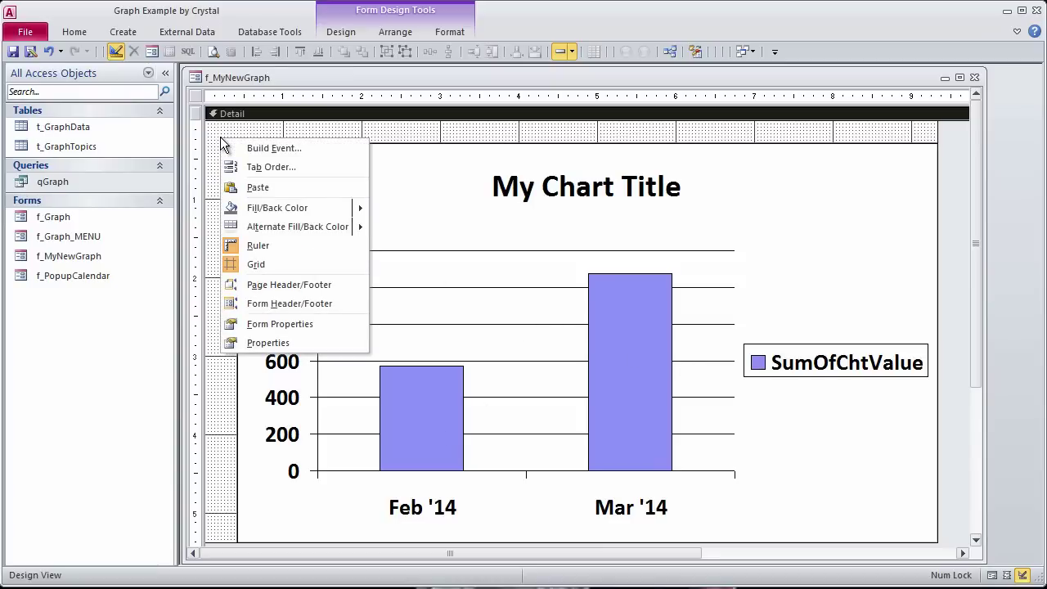
pyautogui.click(262, 342)
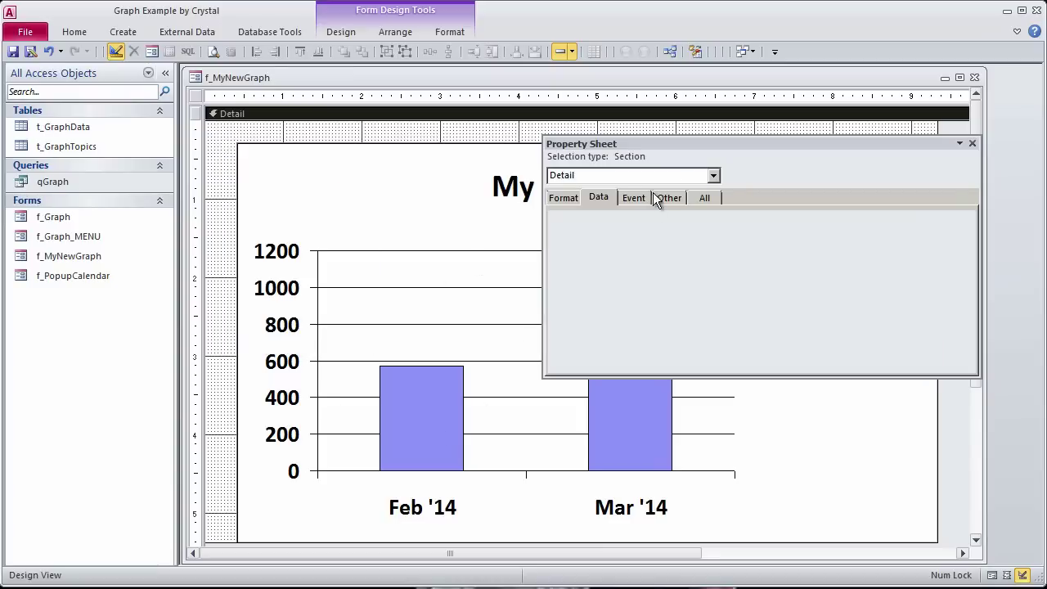
pyautogui.click(379, 171)
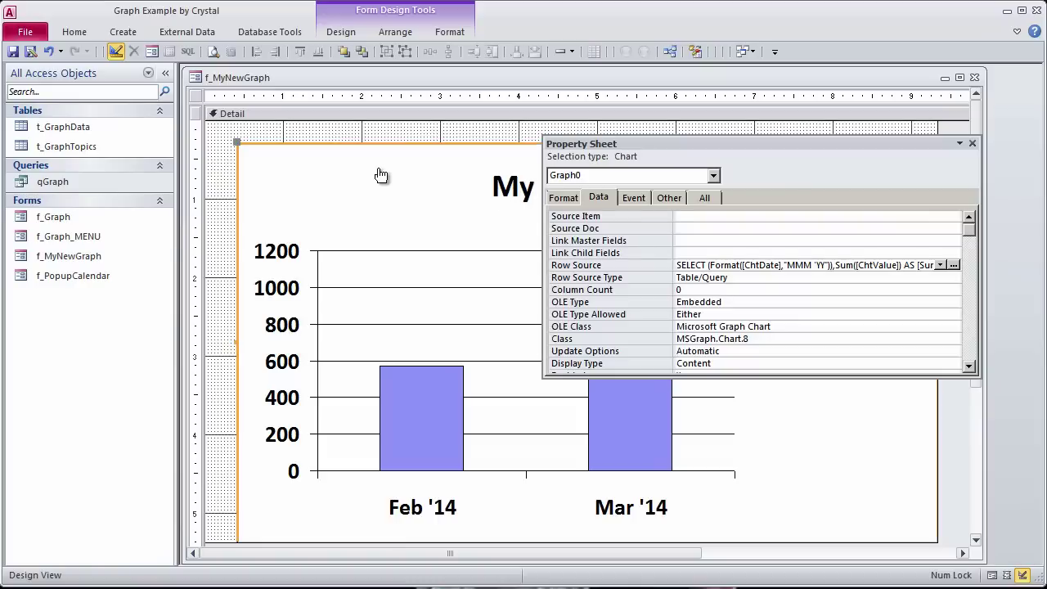
pyautogui.click(734, 265)
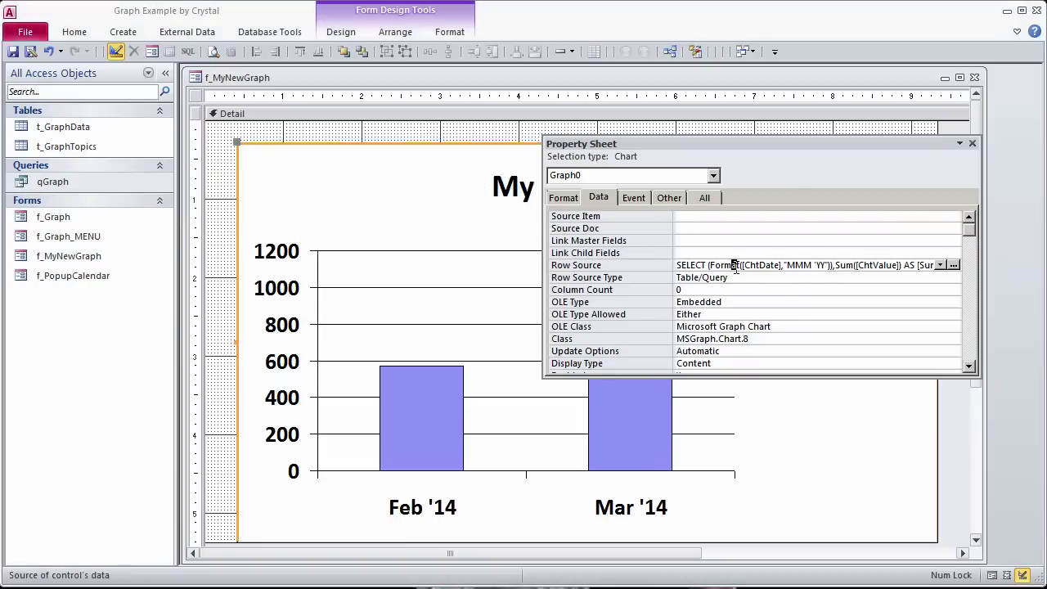
pyautogui.click(954, 265)
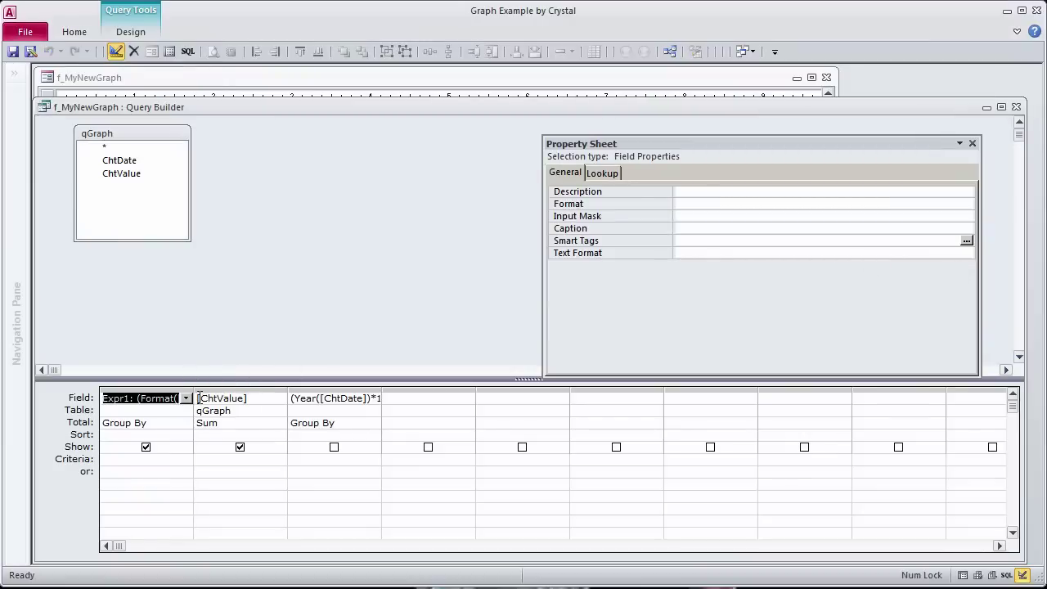
pyautogui.doubleClick(197, 398)
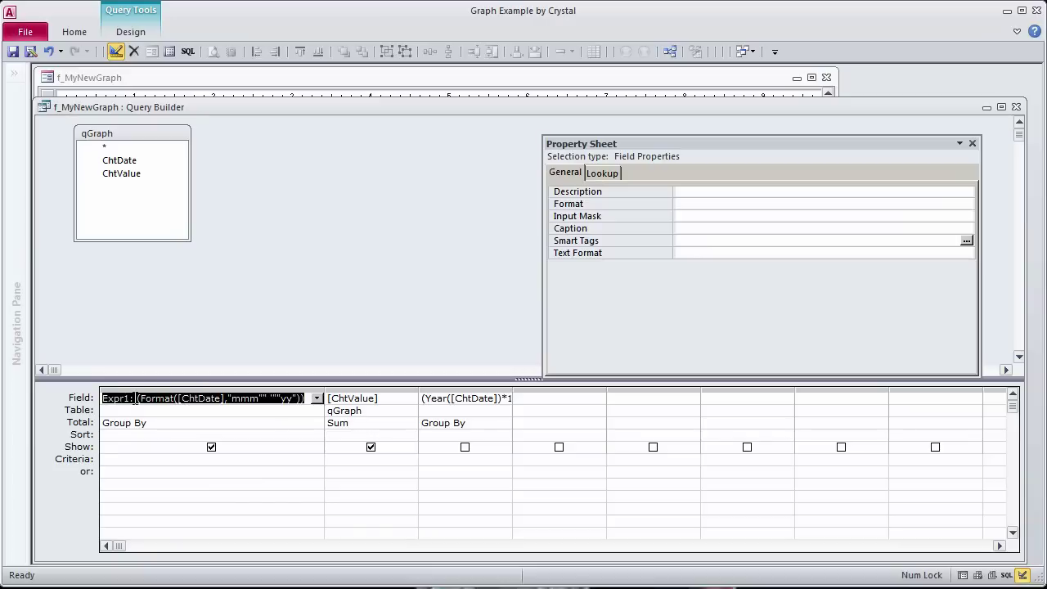
# Step: Turn off totals in the chart's query and delete all three existing columns from the design grid
pyautogui.click(115, 161)
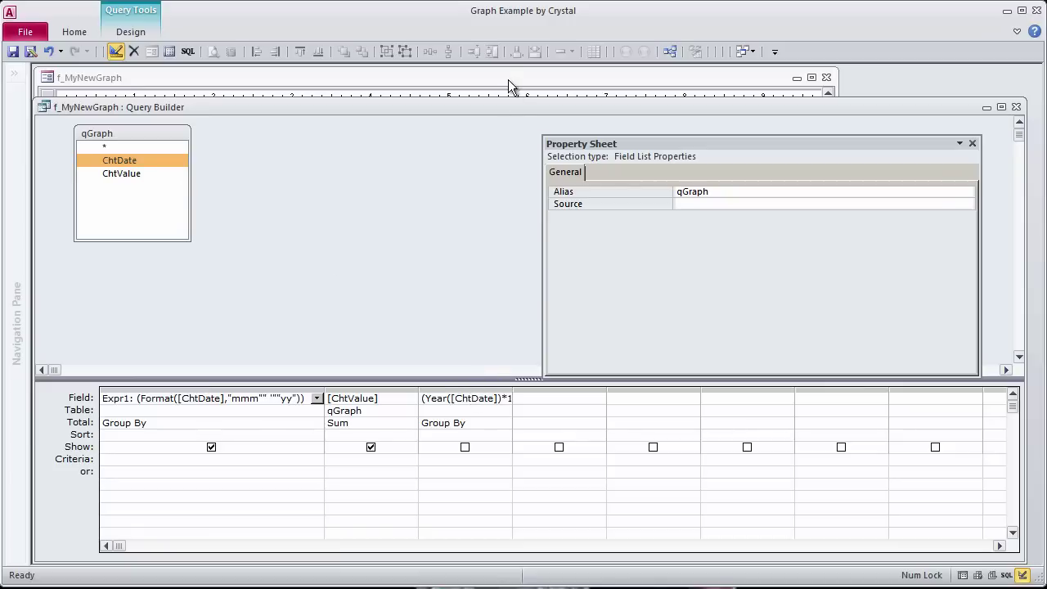
pyautogui.click(138, 36)
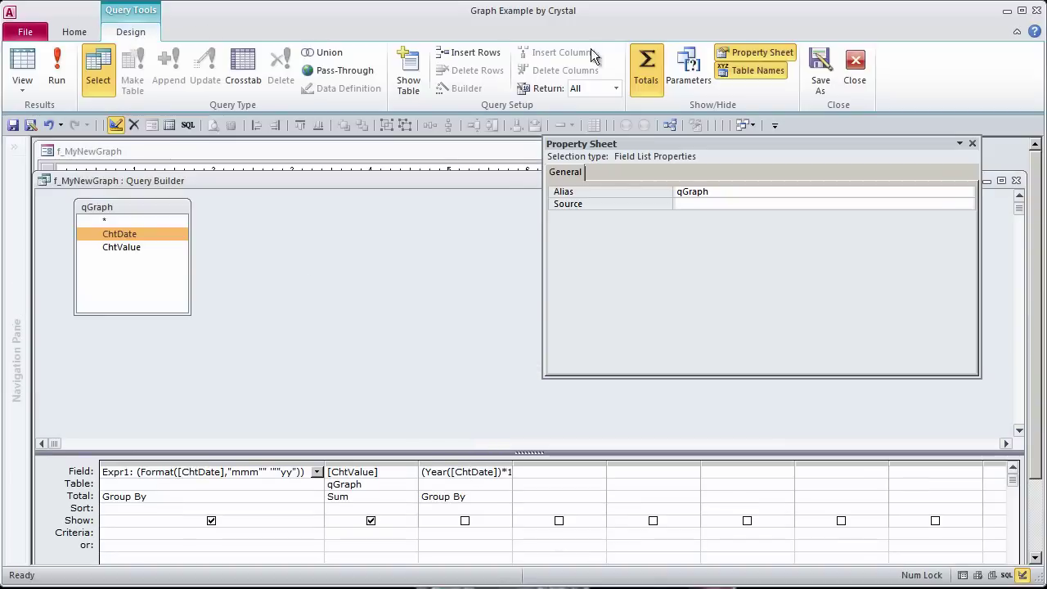
pyautogui.click(653, 67)
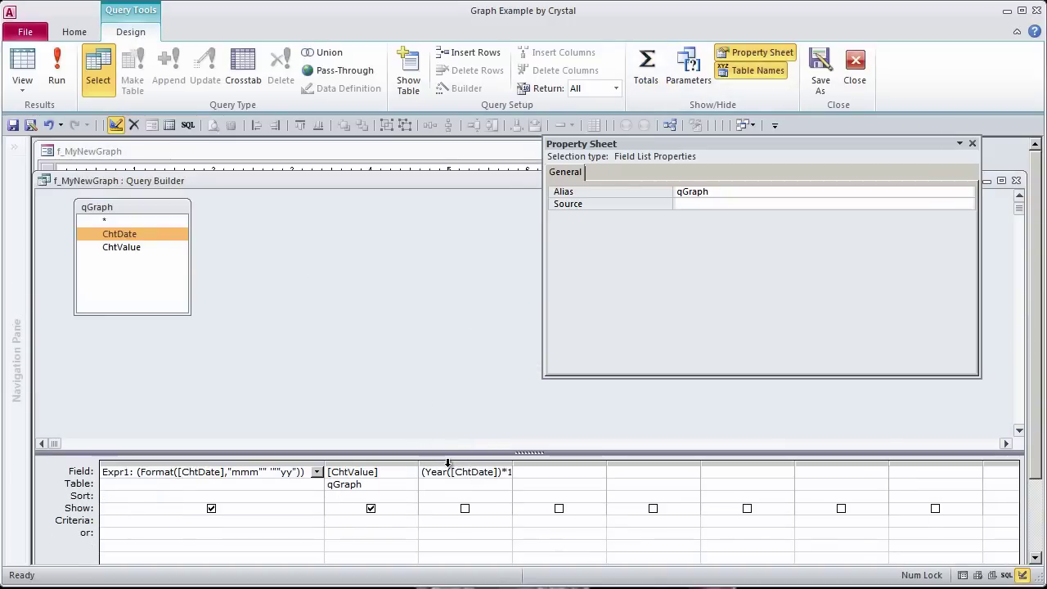
pyautogui.moveTo(454, 463); pyautogui.dragTo(230, 468)
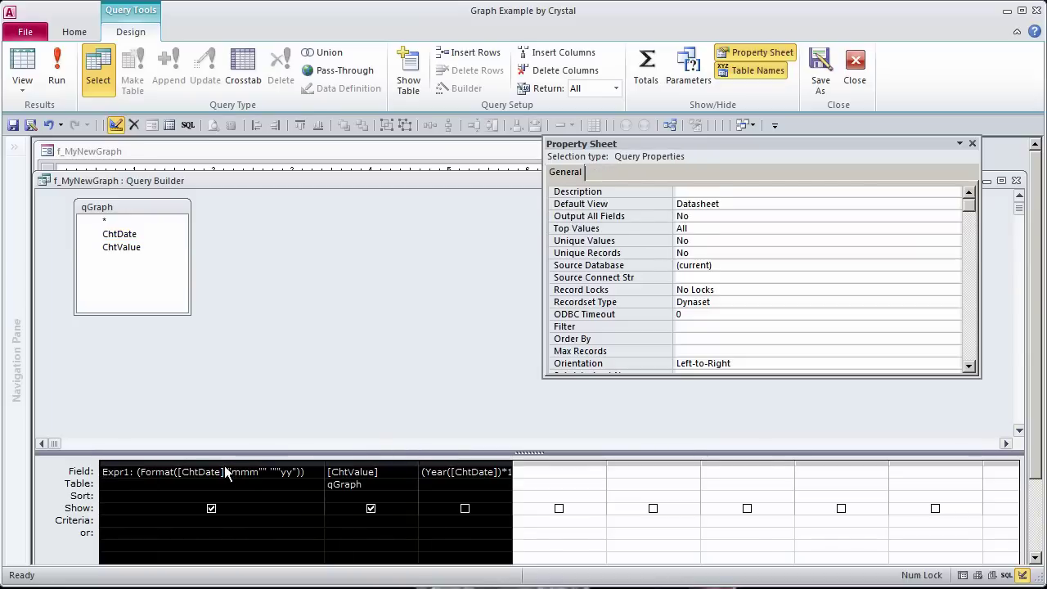
pyautogui.press('Delete')
# Step: Add ChtDate and ChtValue from qGraph to the query, preview its records, and close the Query Builder with the changes saved
pyautogui.doubleClick(123, 235)
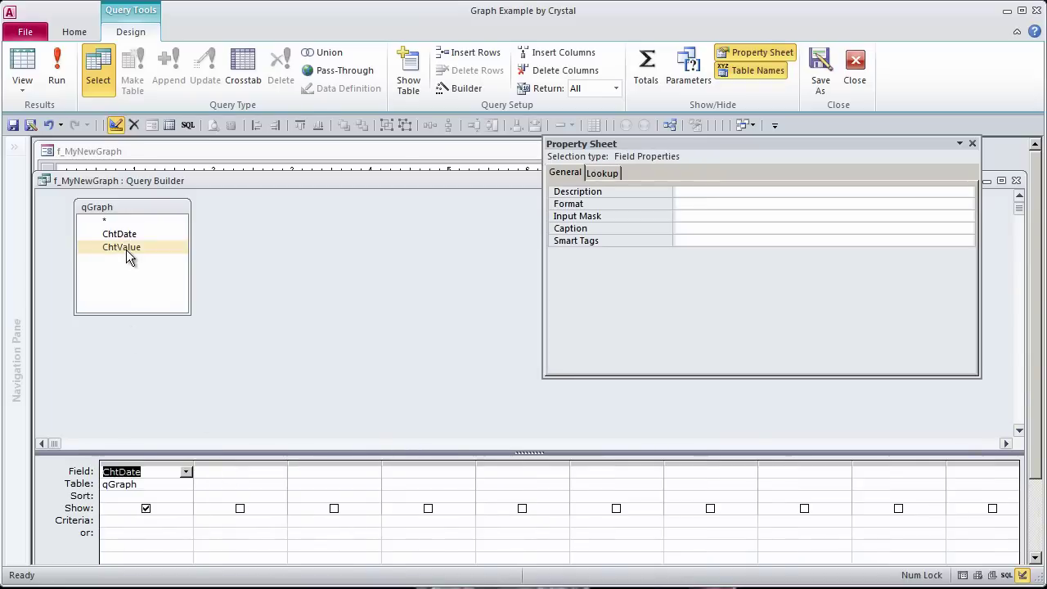
pyautogui.doubleClick(126, 249)
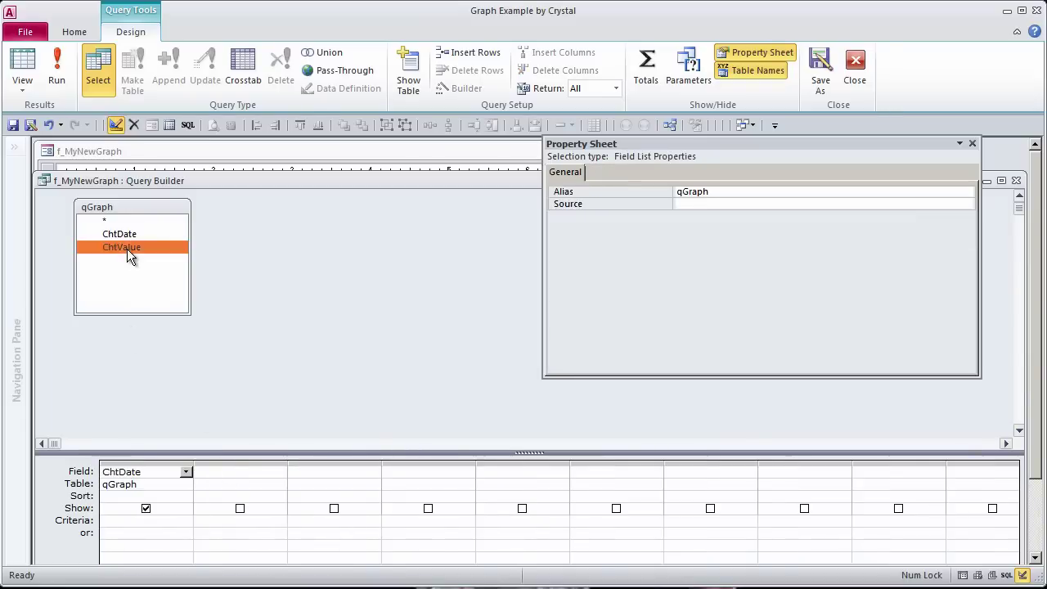
pyautogui.click(23, 66)
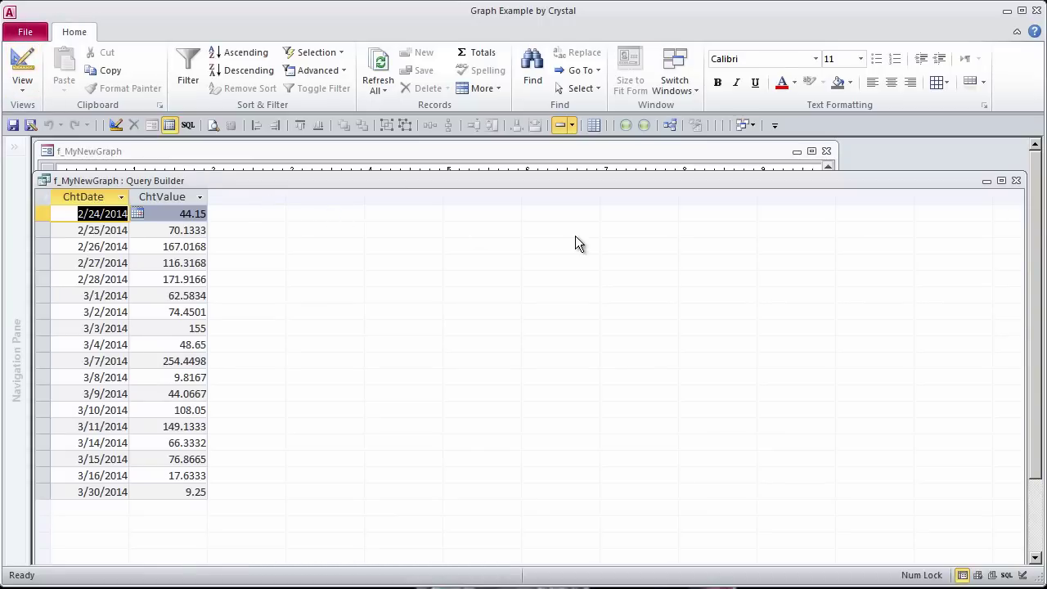
pyautogui.click(1015, 180)
pyautogui.click(717, 486)
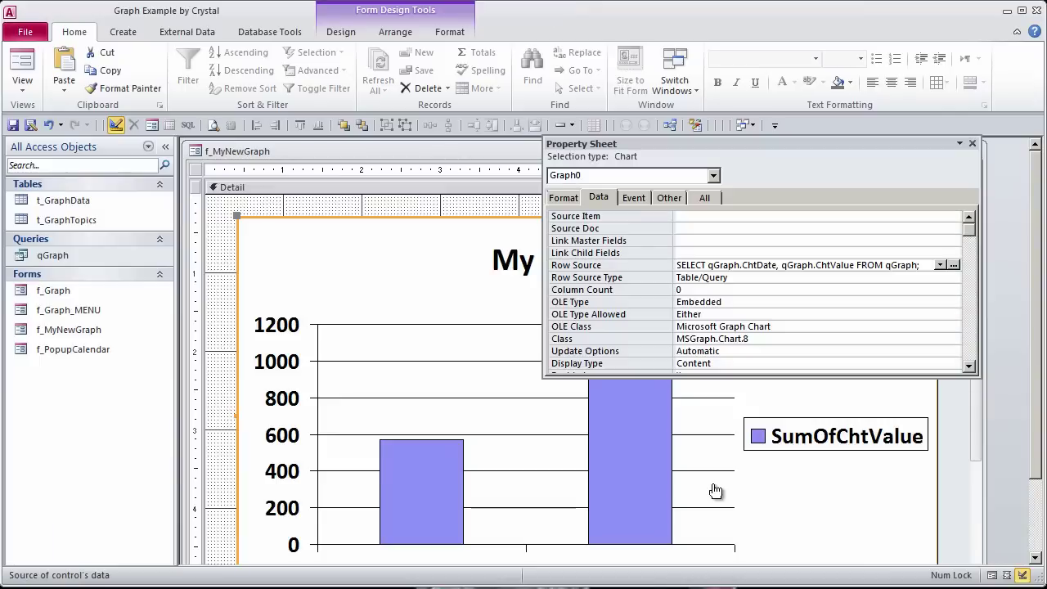
# Step: Preview the chart with its new row source in Form View and return to Design View
pyautogui.click(761, 292)
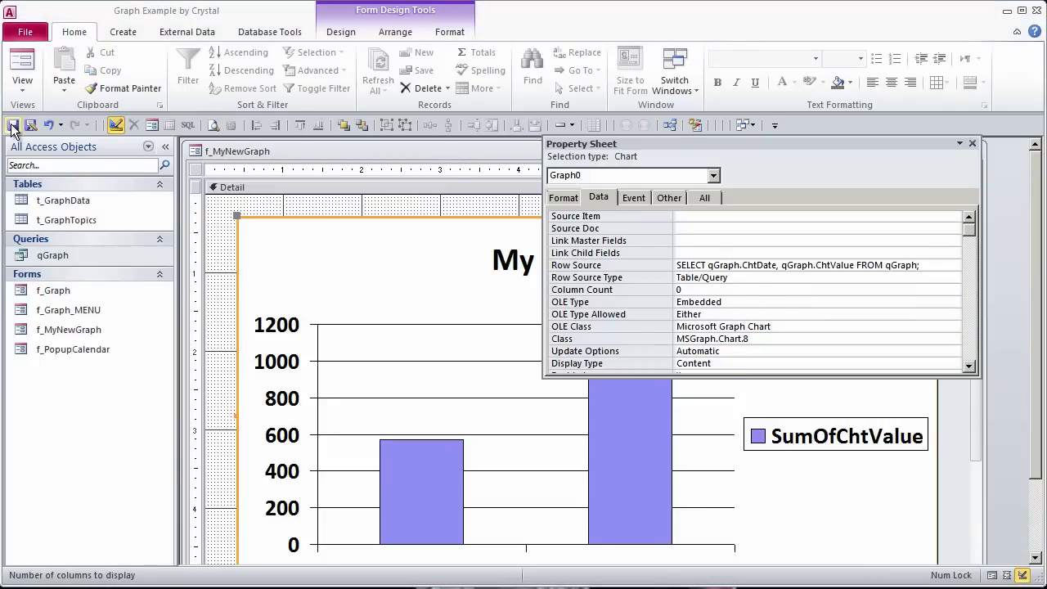
pyautogui.click(22, 68)
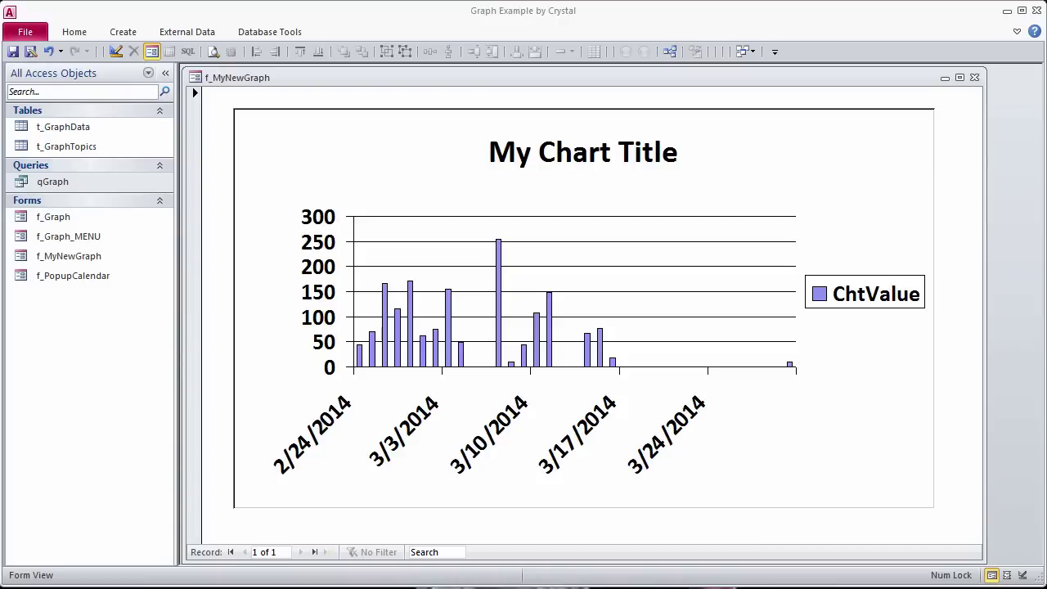
pyautogui.click(117, 53)
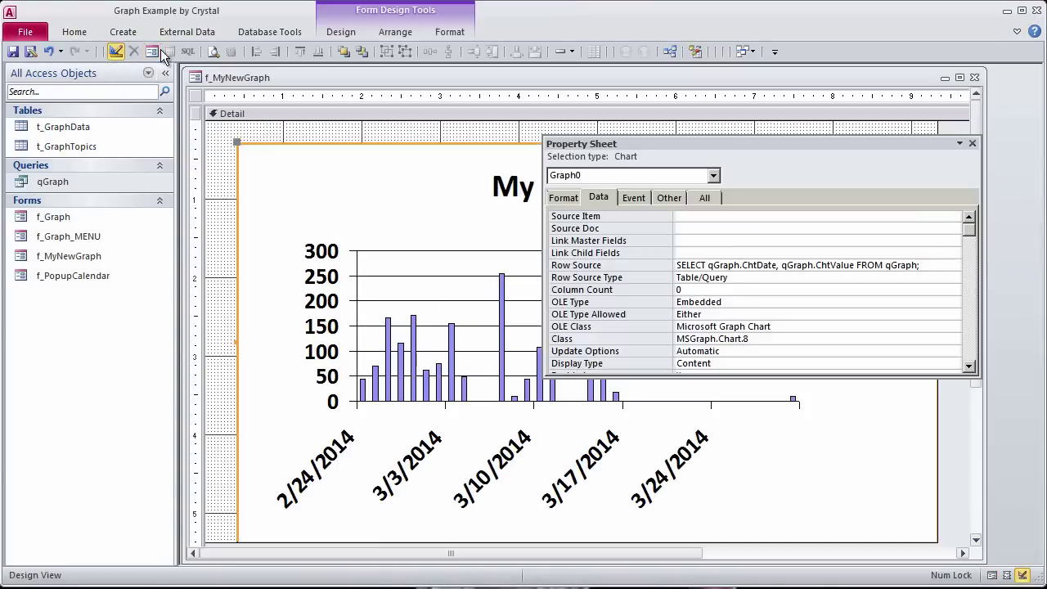
# Step: Open the embedded chart for editing and delete its ChtValue legend
pyautogui.doubleClick(418, 169)
pyautogui.click(694, 322)
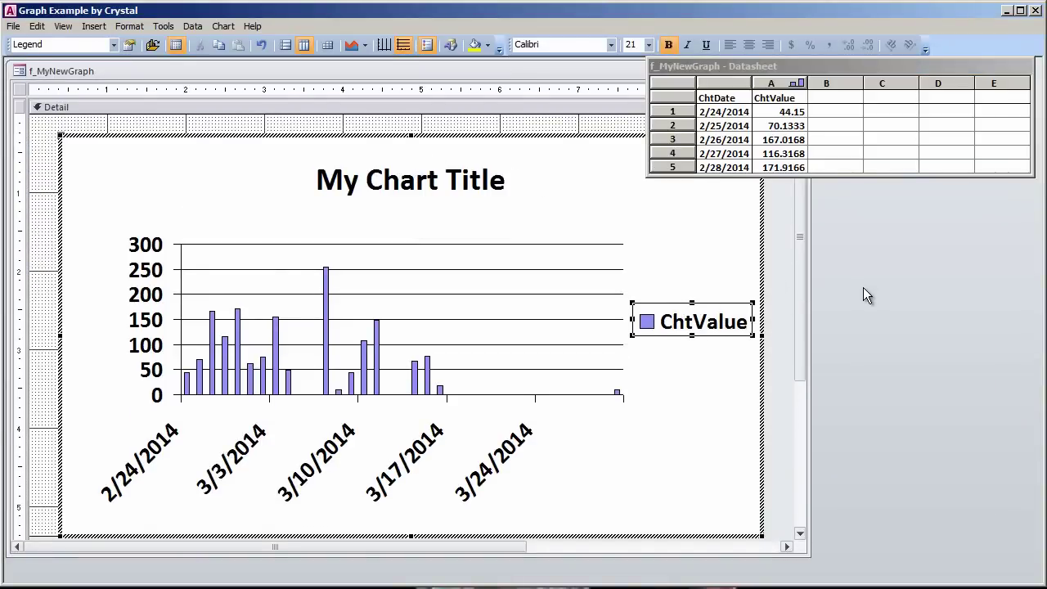
pyautogui.press('Delete')
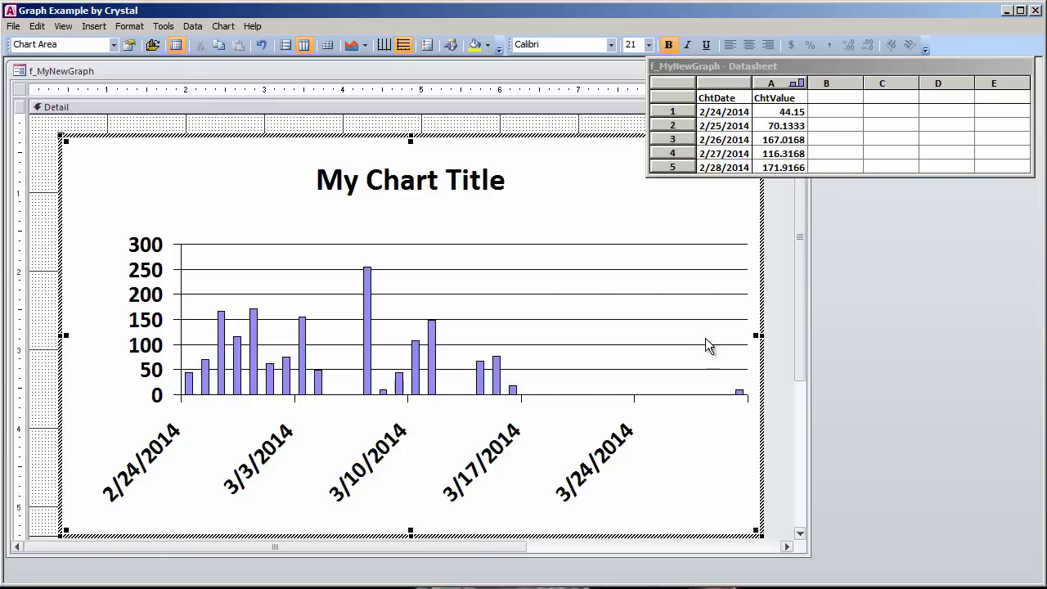
# Step: Review the title and legend settings in Chart Options, toggling the legend display on and back off before accepting
pyautogui.rightClick(188, 174)
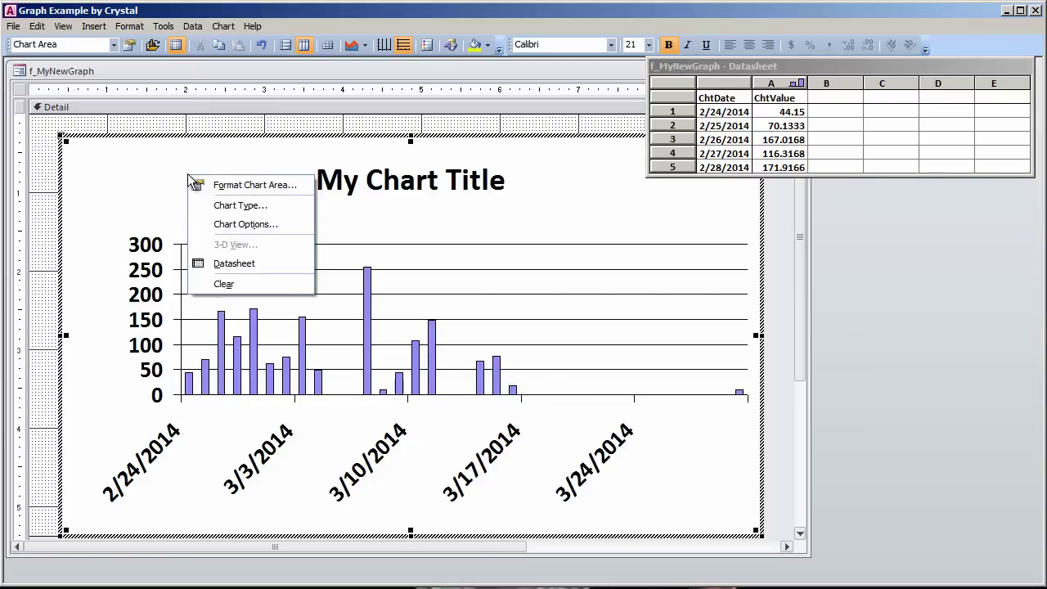
pyautogui.click(266, 225)
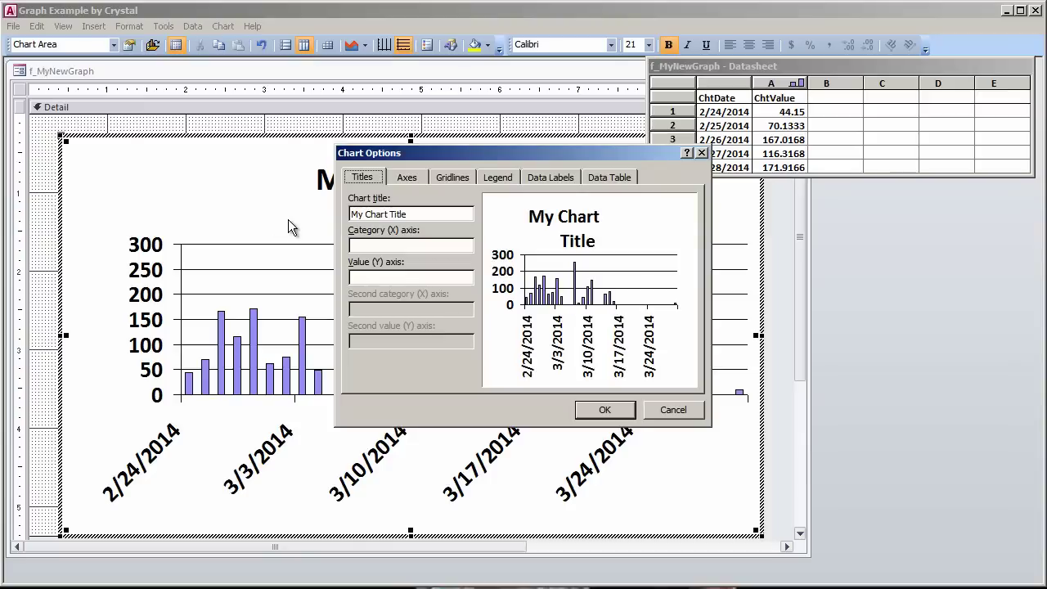
pyautogui.click(432, 214)
pyautogui.click(495, 177)
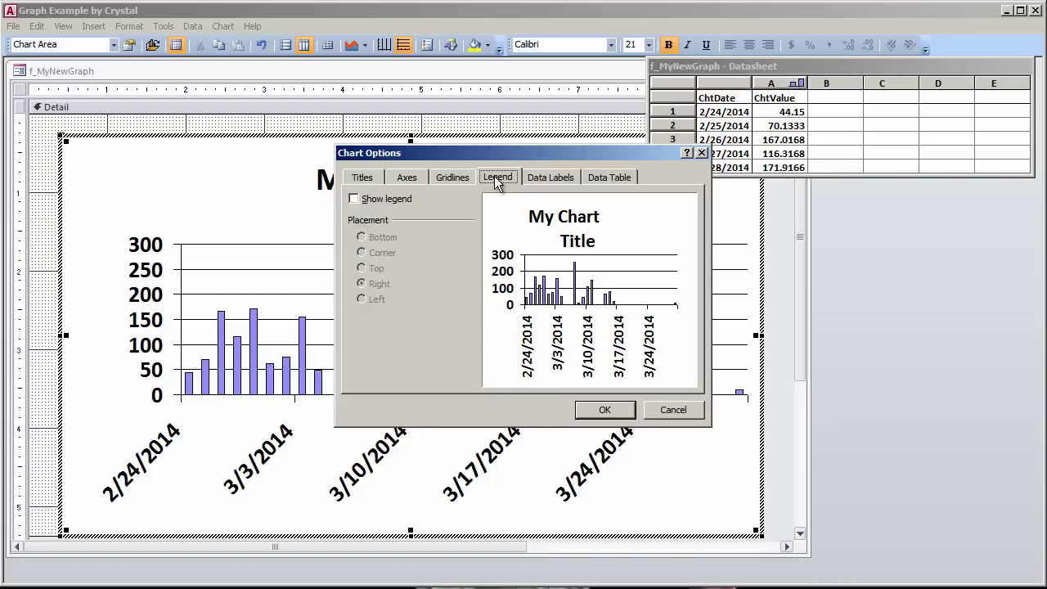
pyautogui.click(354, 199)
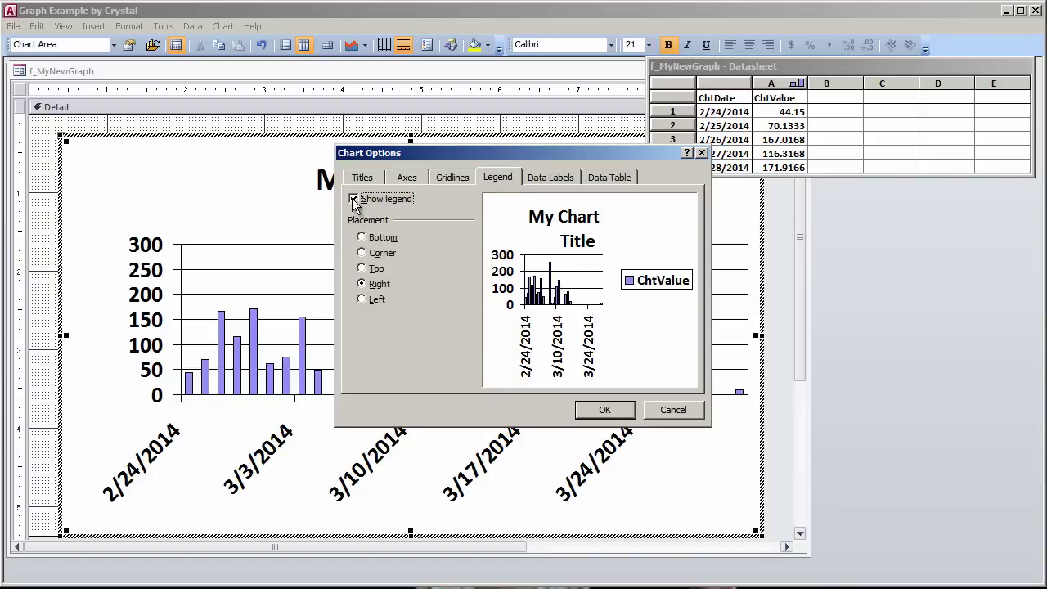
pyautogui.click(354, 200)
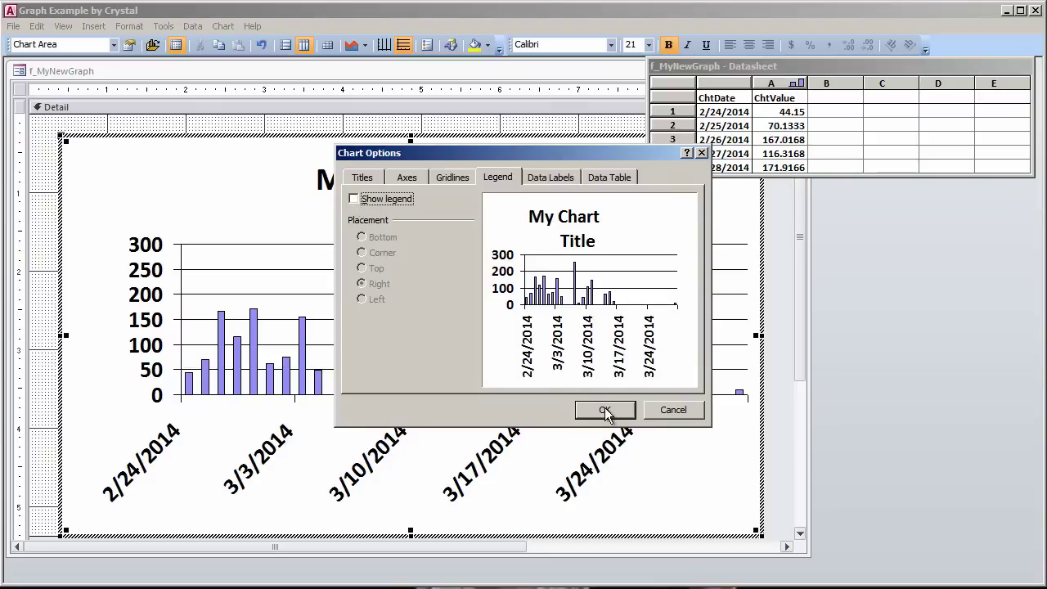
pyautogui.click(605, 412)
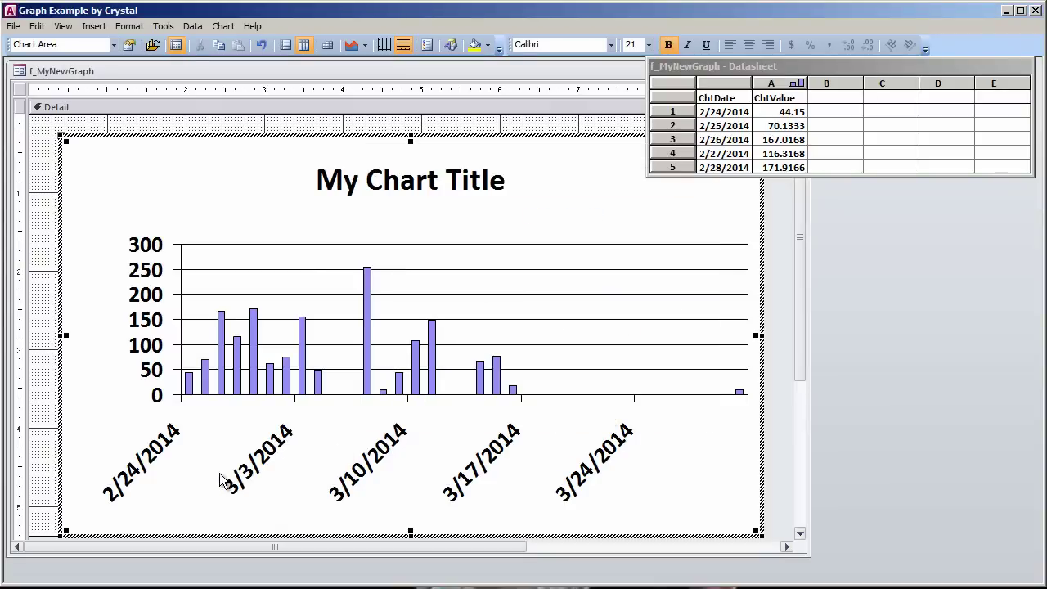
# Step: Format the category axis with its date labels rotated to 90 degrees and a font size of 10
pyautogui.rightClick(276, 451)
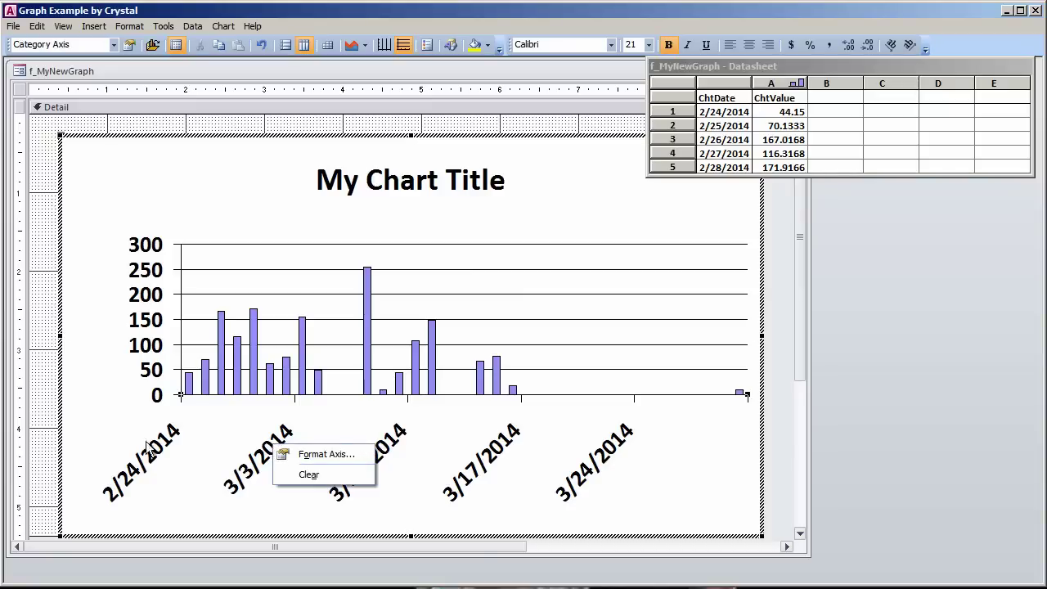
pyautogui.click(349, 455)
pyautogui.click(530, 126)
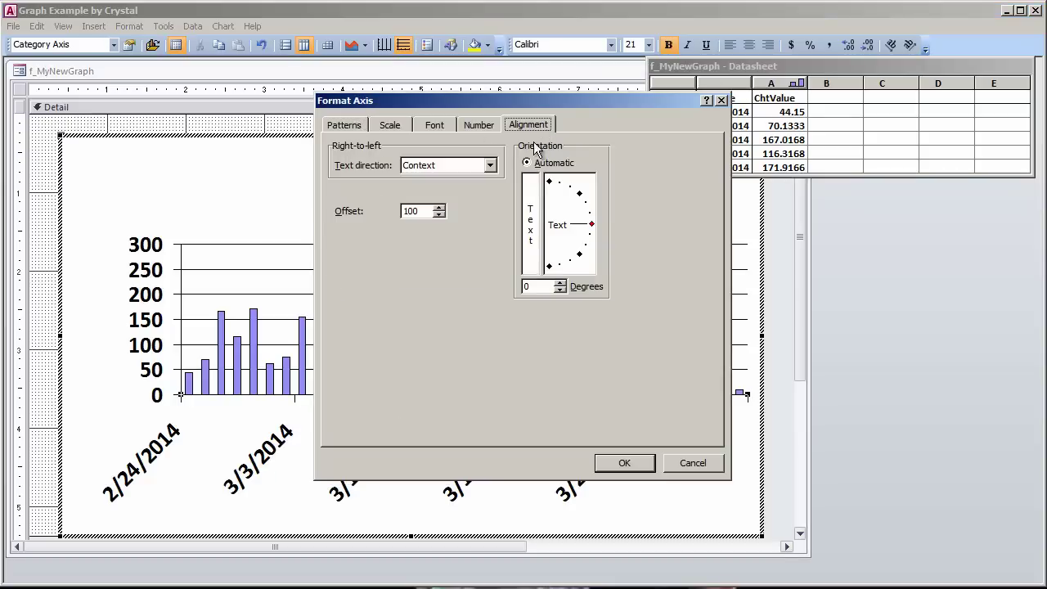
pyautogui.moveTo(592, 224); pyautogui.dragTo(550, 182)
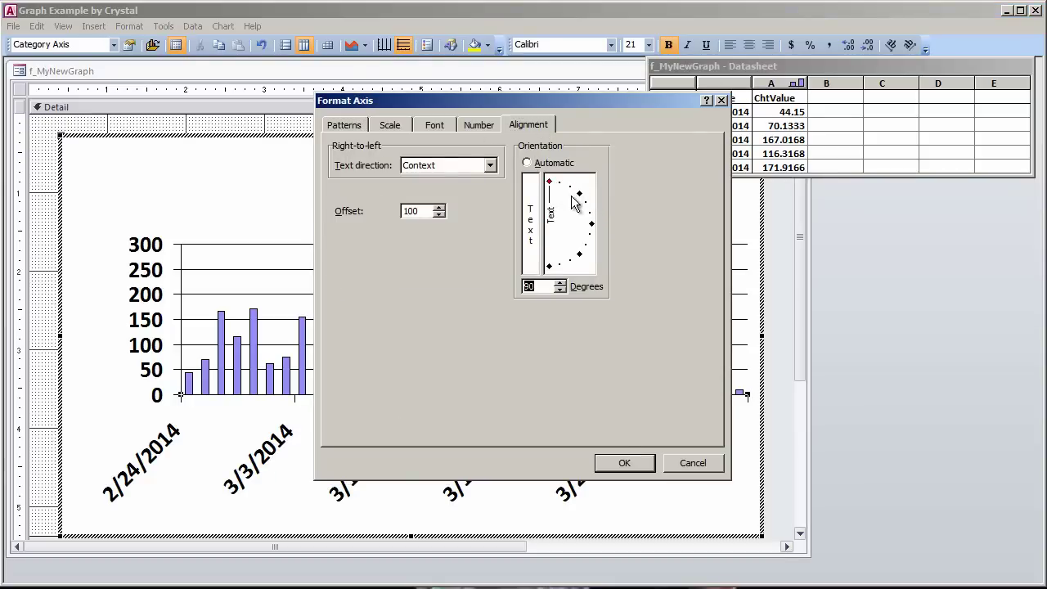
pyautogui.click(432, 128)
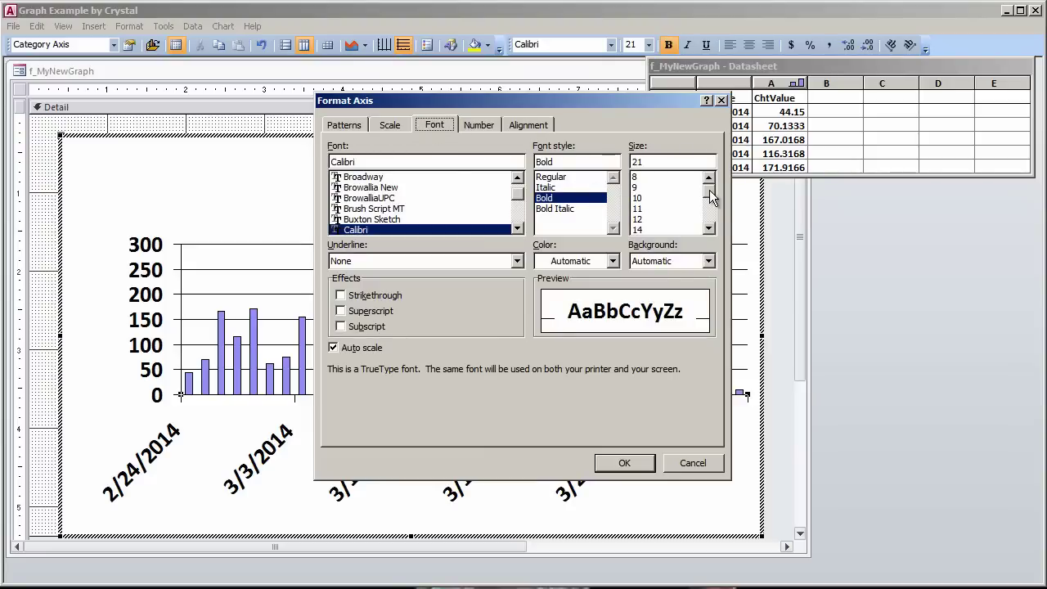
pyautogui.click(643, 199)
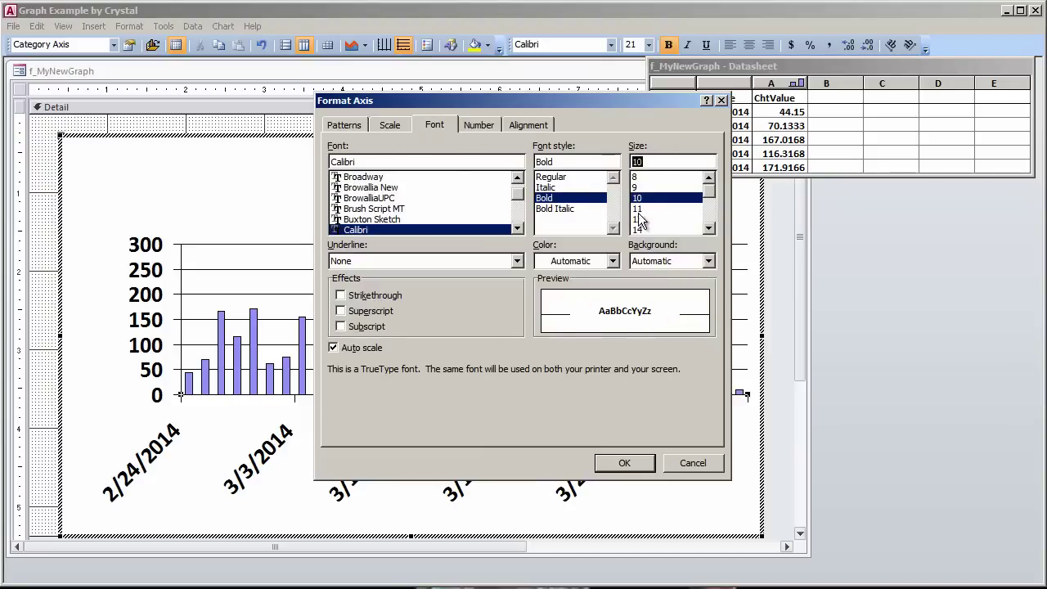
pyautogui.click(635, 463)
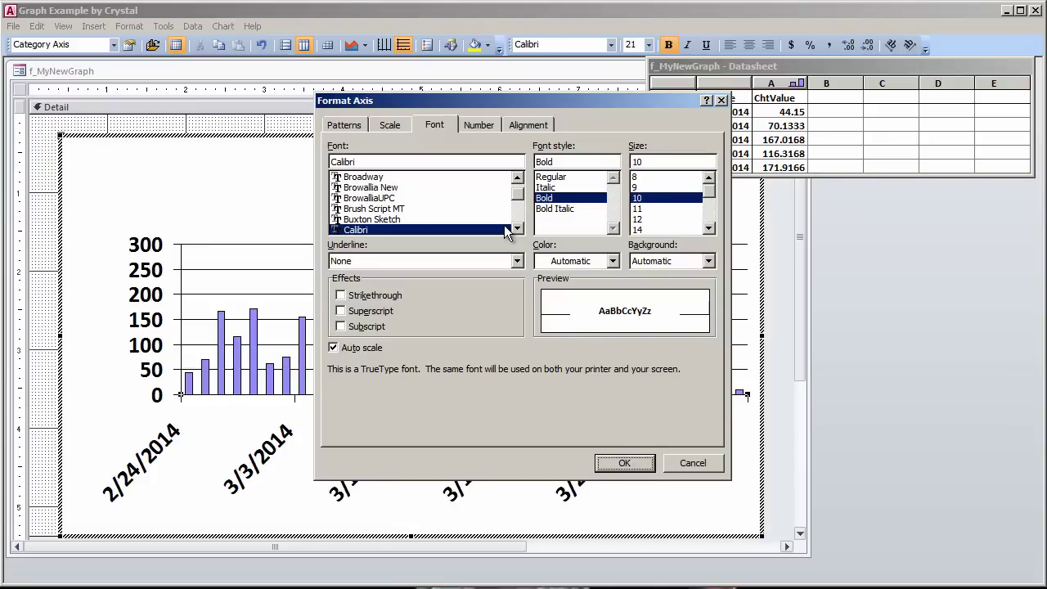
# Step: Set the font style of the category axis date labels to Regular and accept the axis formatting
pyautogui.click(551, 177)
pyautogui.click(624, 463)
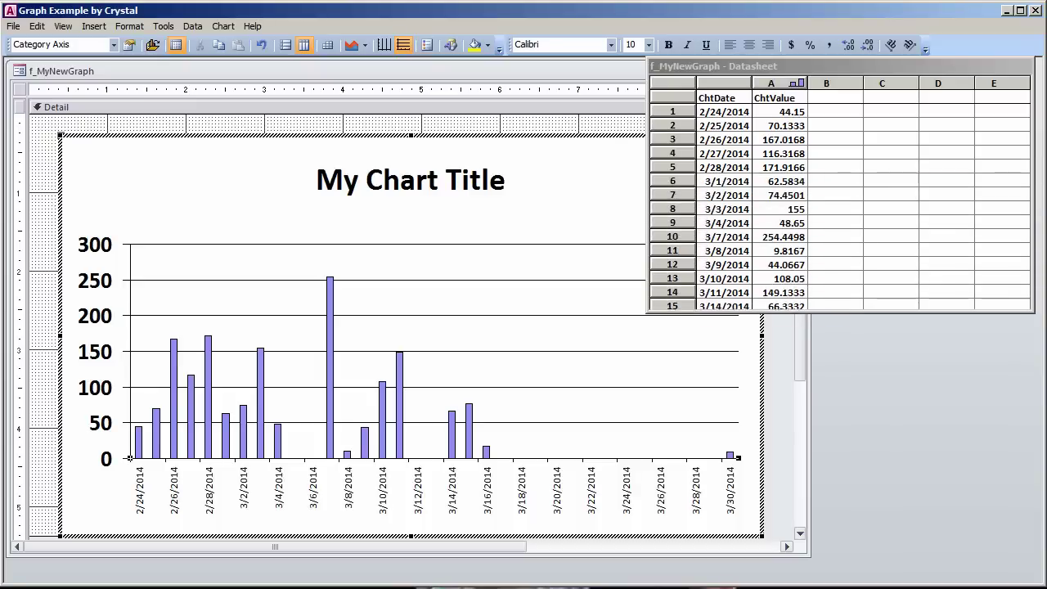
# Step: Examine the chart's datasheet records down to the 3/30/2014 row, then exit chart editing
pyautogui.click(779, 111)
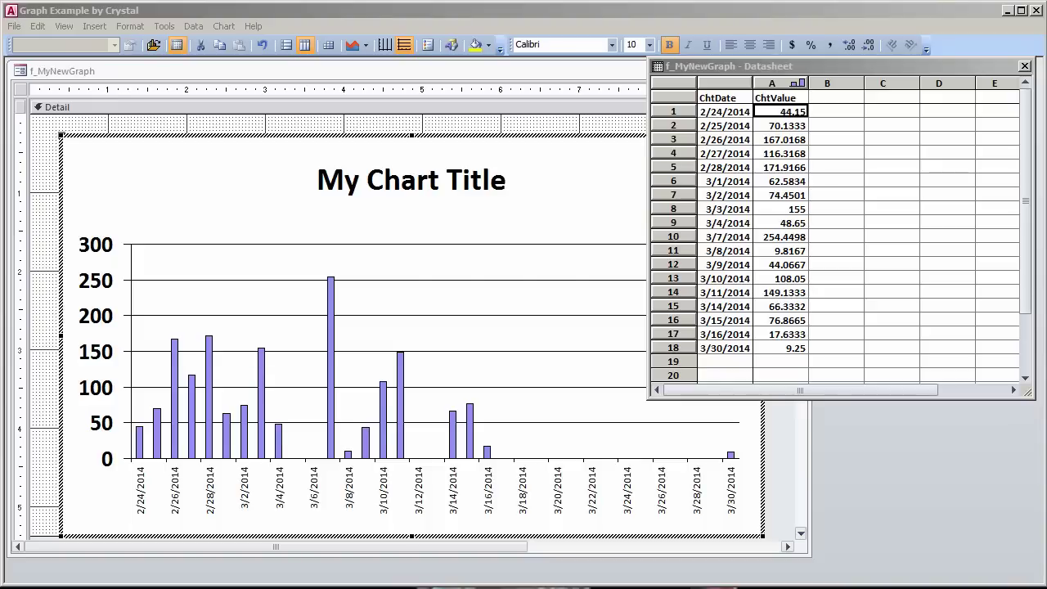
pyautogui.click(685, 348)
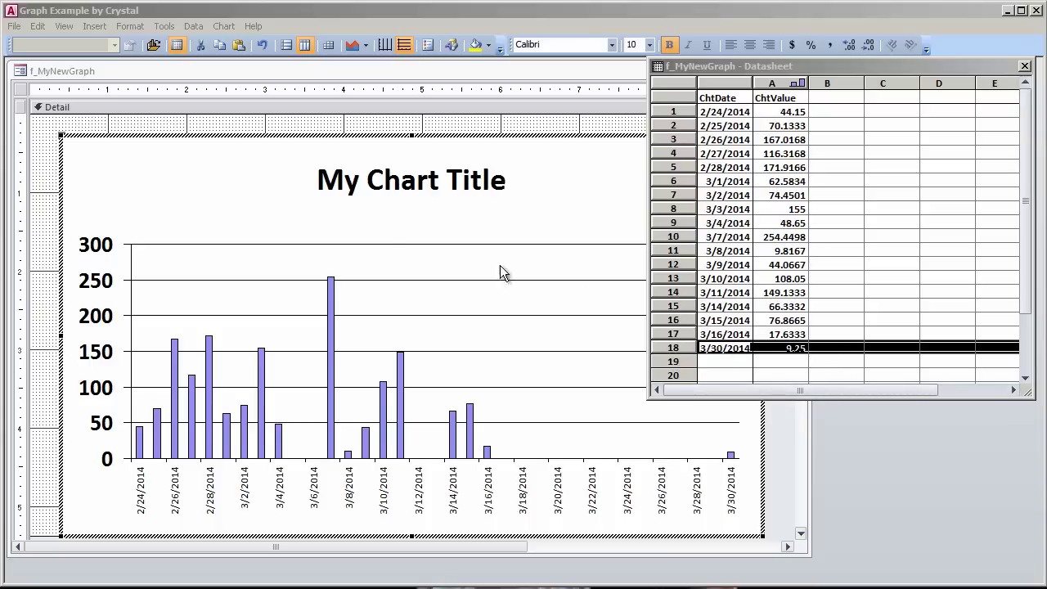
pyautogui.click(209, 126)
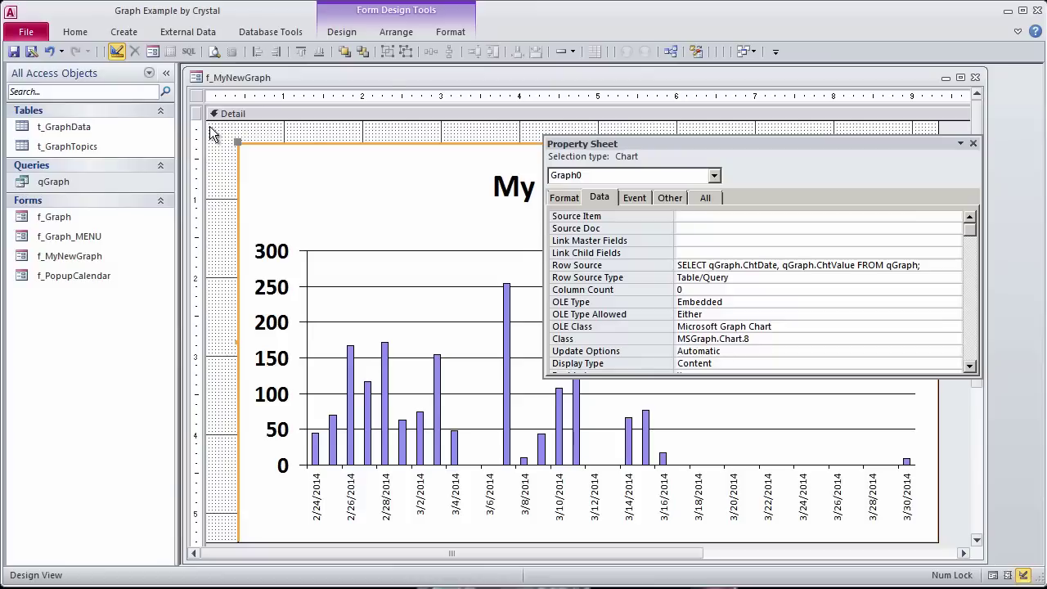
# Step: Add the criterion <#3/30/2014# to the ChtDate field in the chart's row source query and save the change
pyautogui.click(809, 268)
pyautogui.click(954, 264)
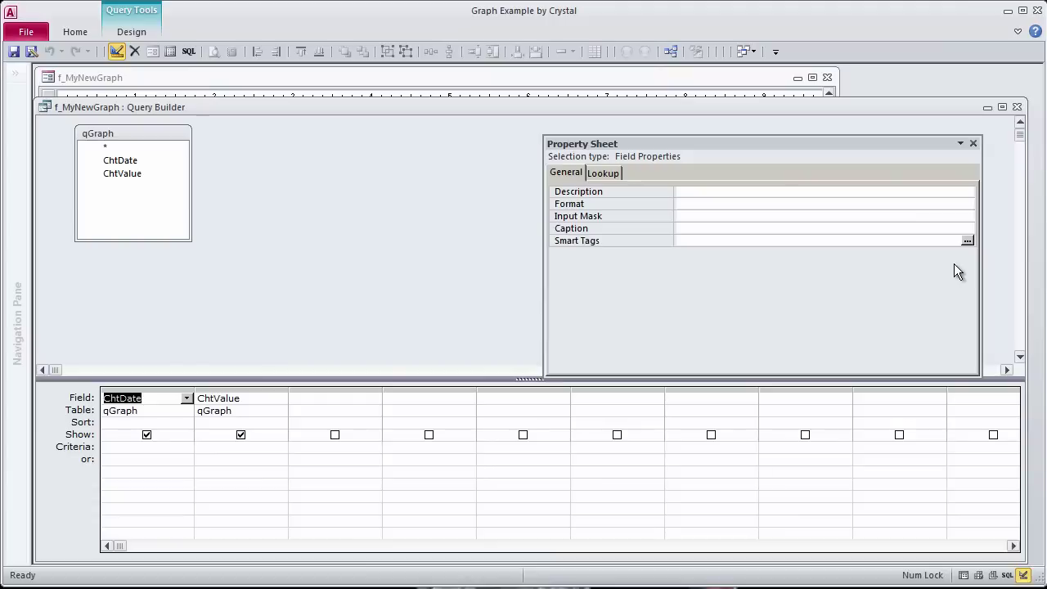
pyautogui.write('< ')
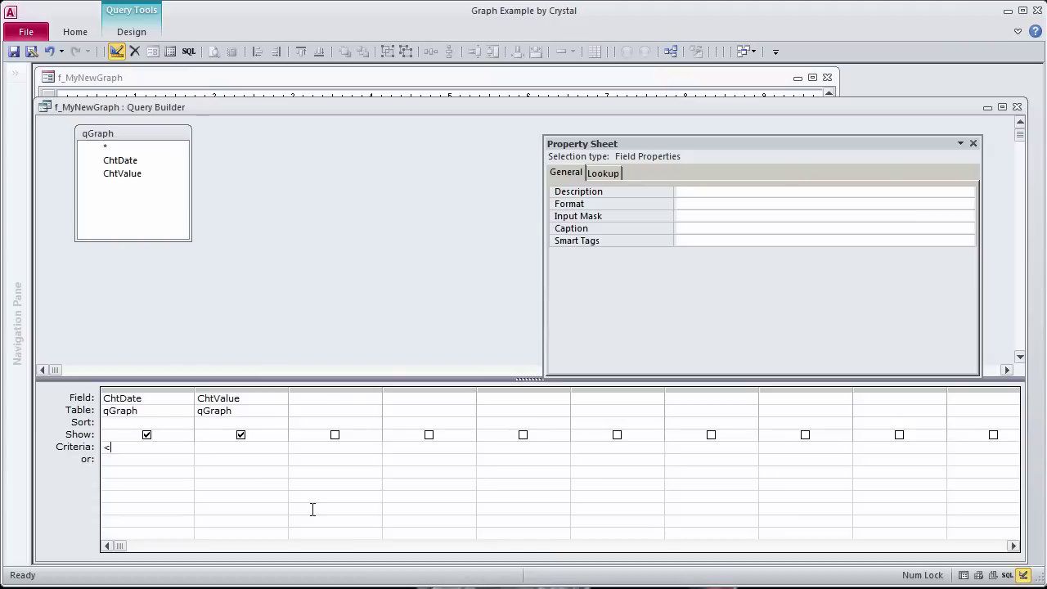
pyautogui.write('#3/30/14#')
pyautogui.click(269, 497)
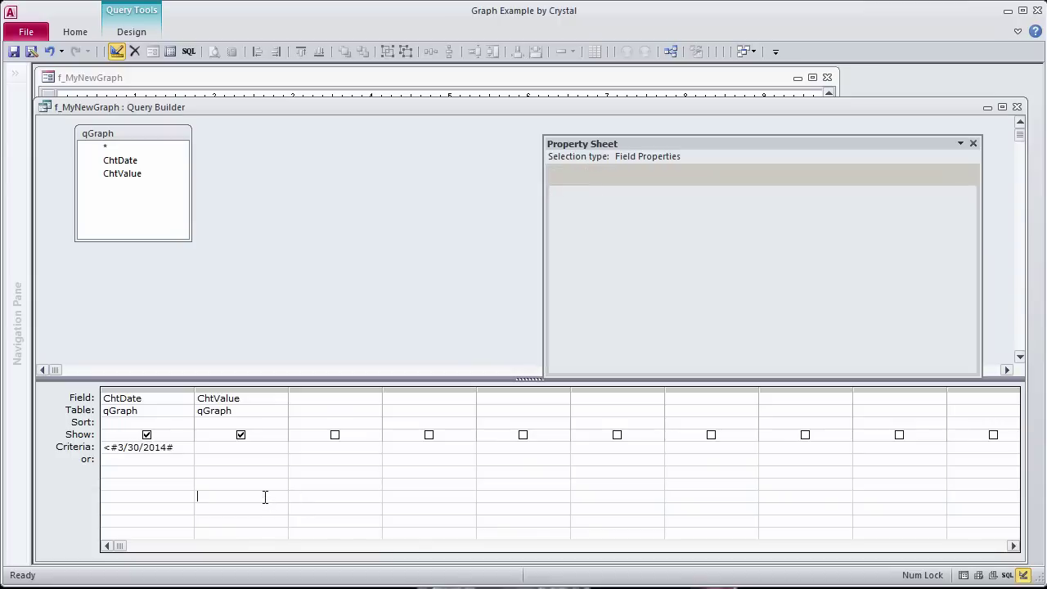
pyautogui.click(1016, 106)
pyautogui.click(723, 483)
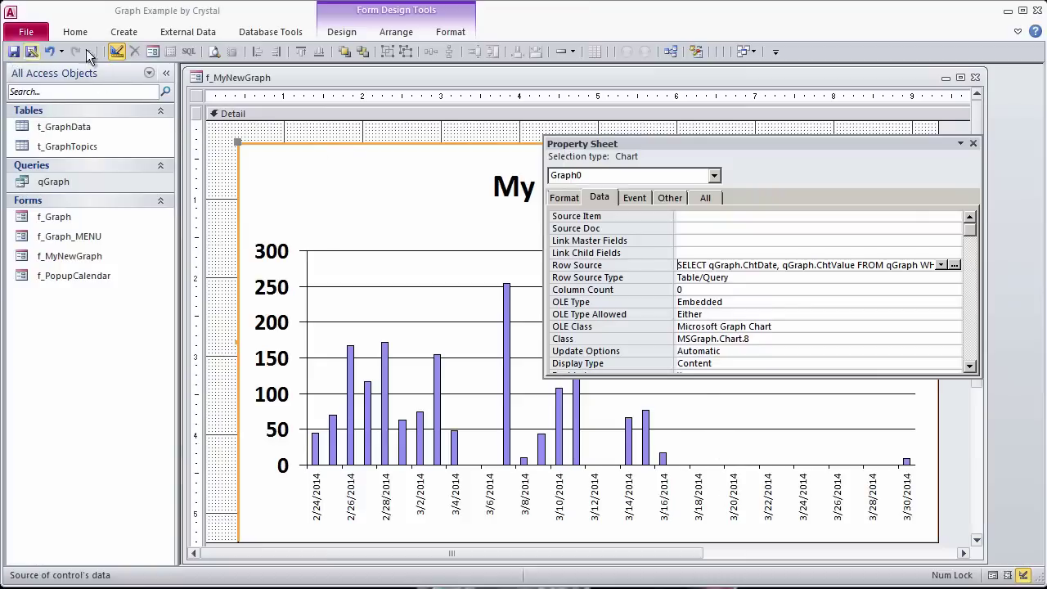
# Step: Preview the date-filtered chart in Form View and return to Design View
pyautogui.click(152, 51)
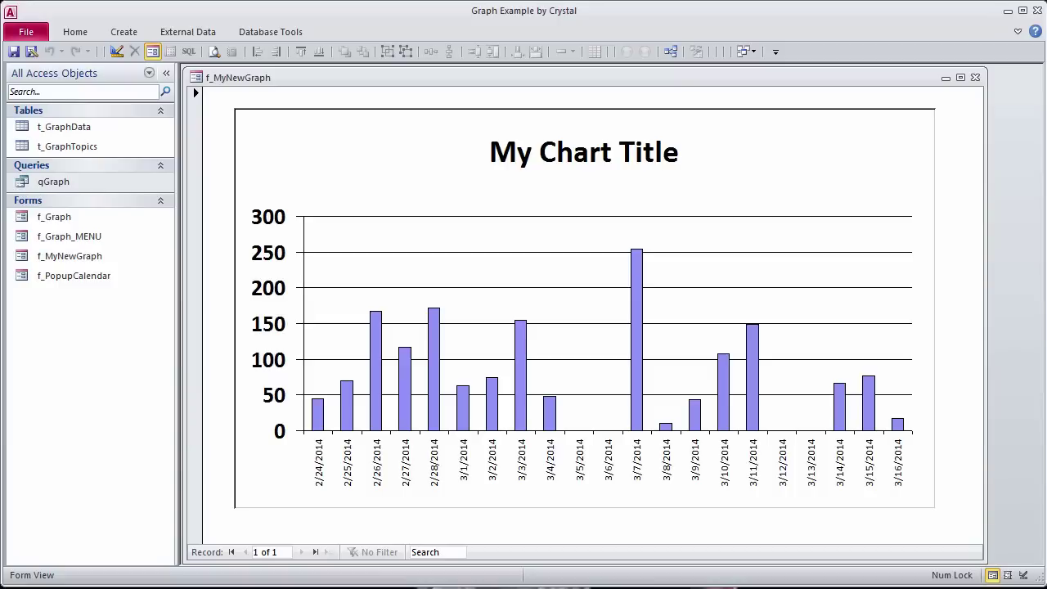
pyautogui.click(117, 54)
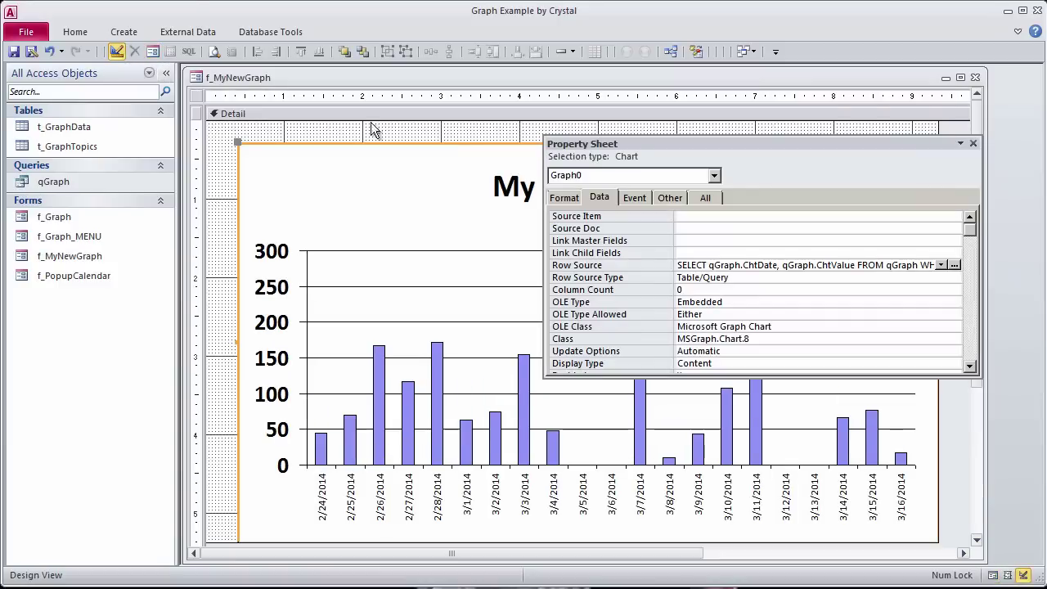
# Step: Open the embedded chart for editing and change its chart type to Line with markers displayed at each data value
pyautogui.doubleClick(342, 185)
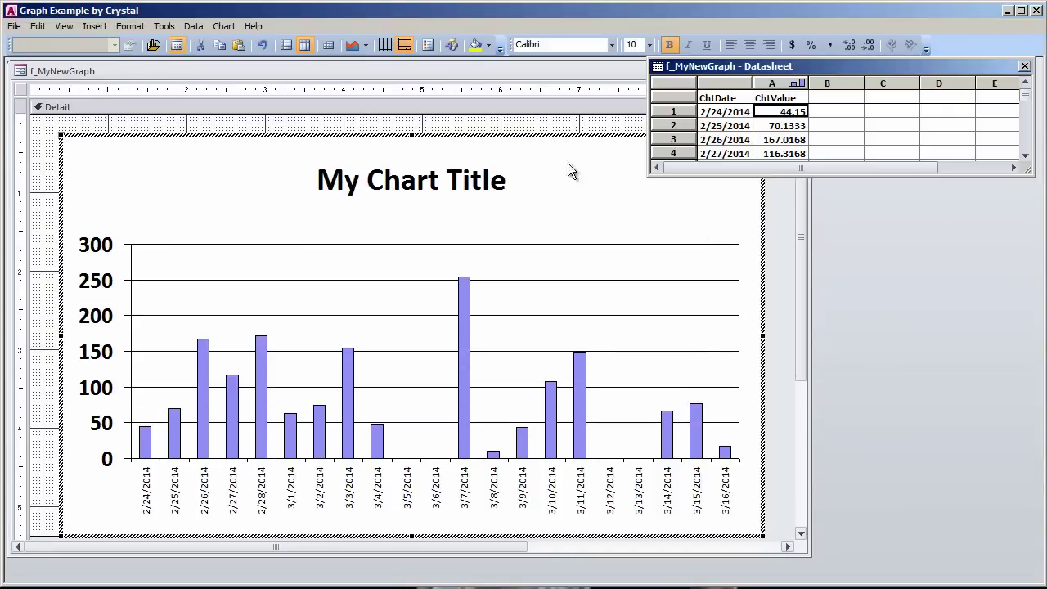
pyautogui.rightClick(153, 167)
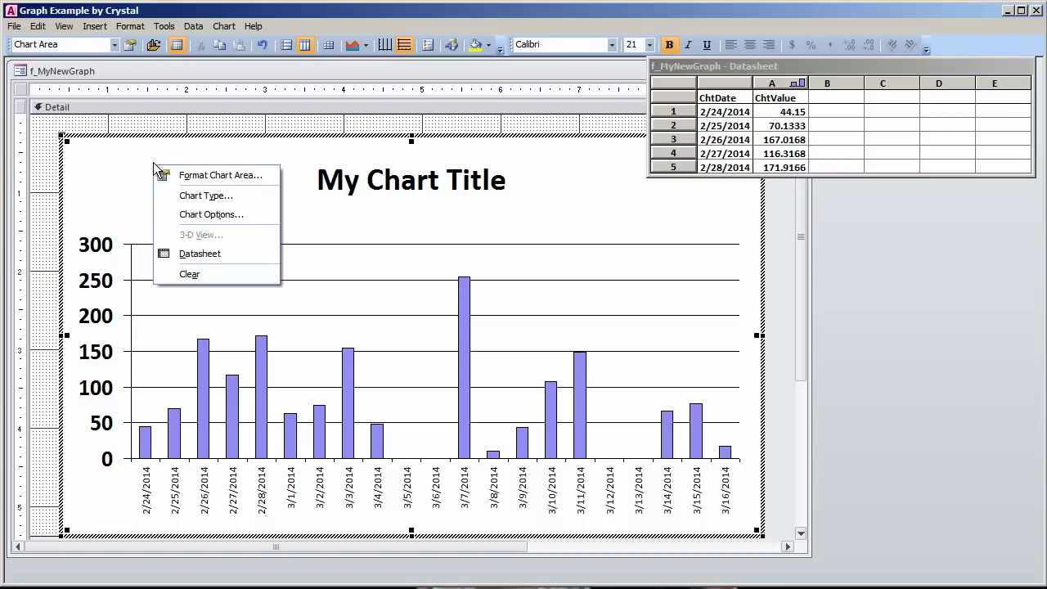
pyautogui.click(218, 195)
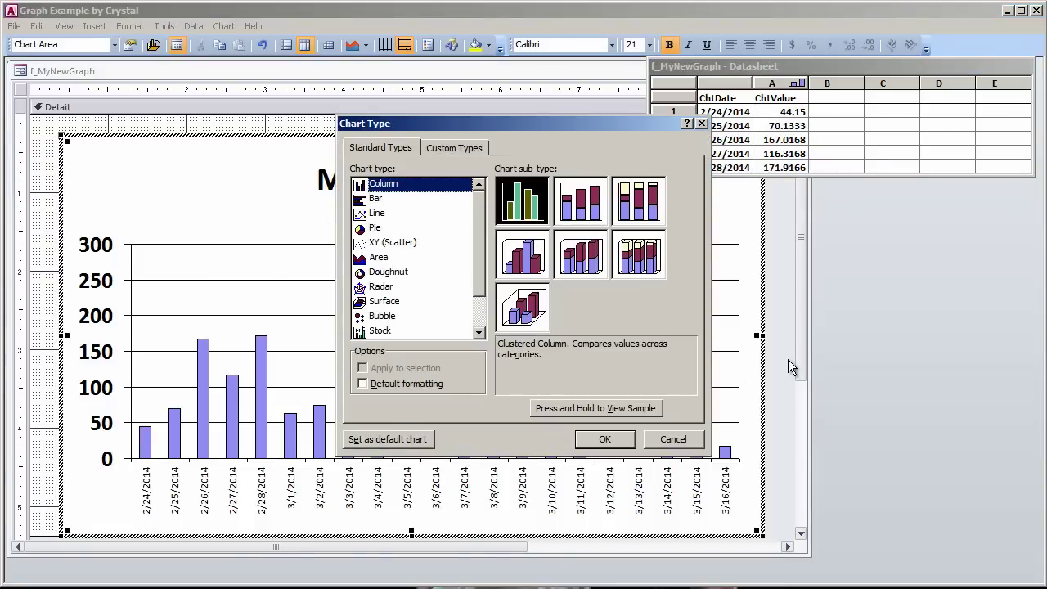
pyautogui.click(372, 199)
pyautogui.click(376, 214)
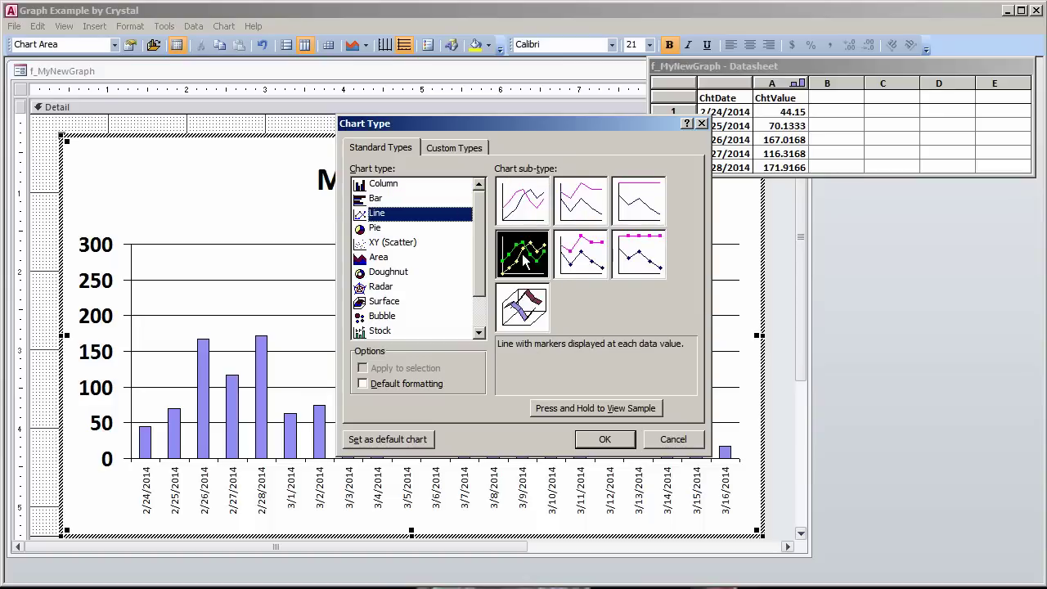
pyautogui.click(605, 439)
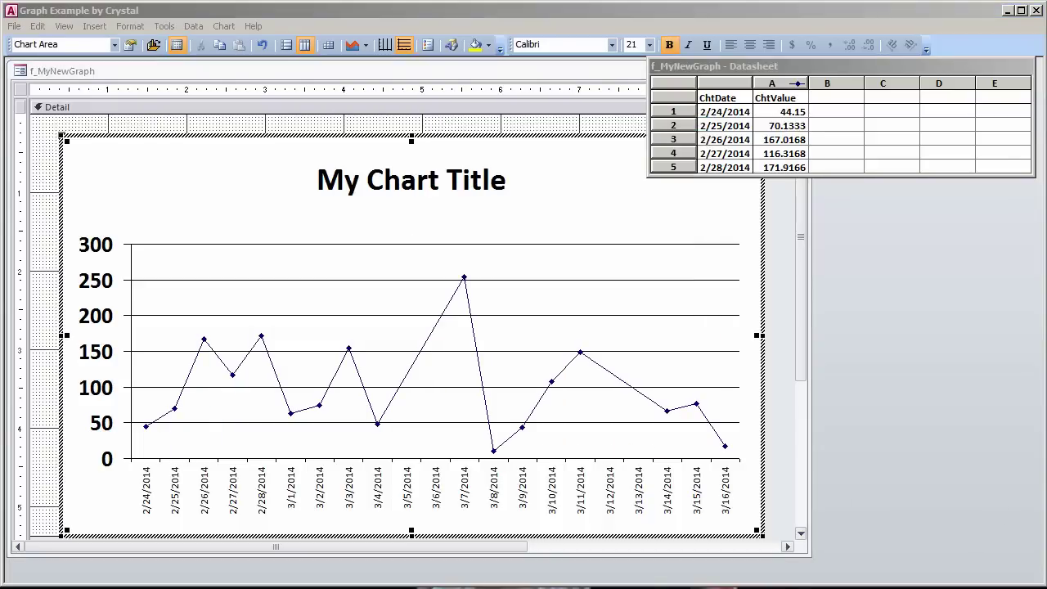
# Step: Format the value axis labels with a Regular font style and a font size of 12
pyautogui.rightClick(102, 318)
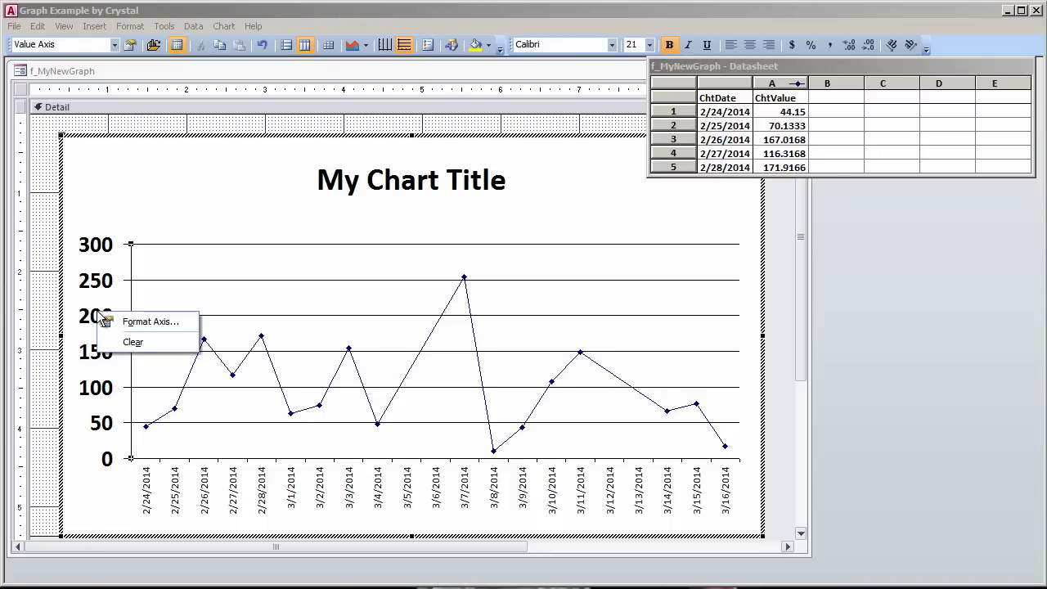
pyautogui.click(146, 328)
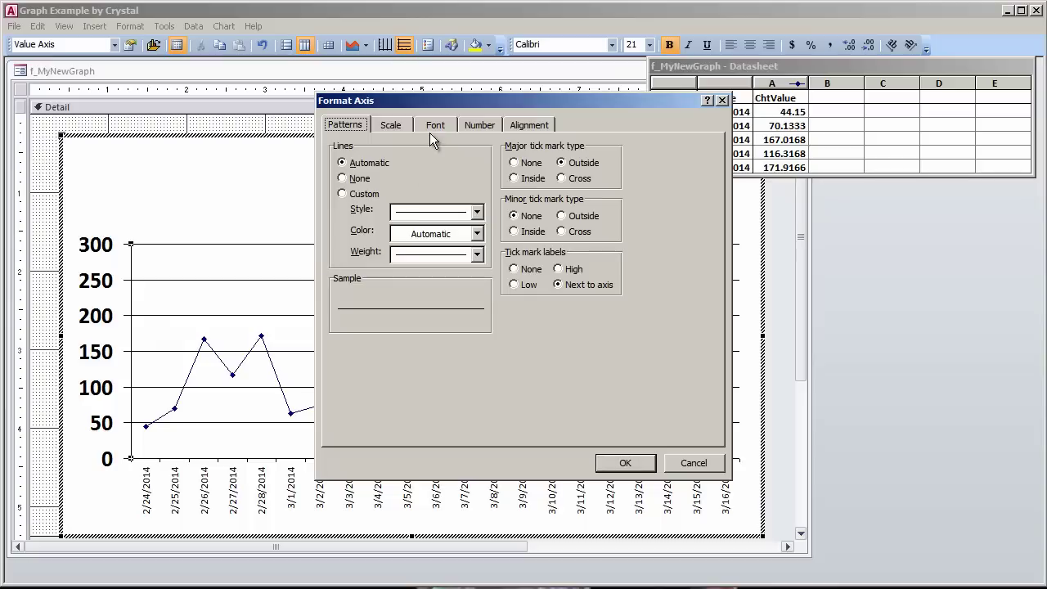
pyautogui.click(431, 128)
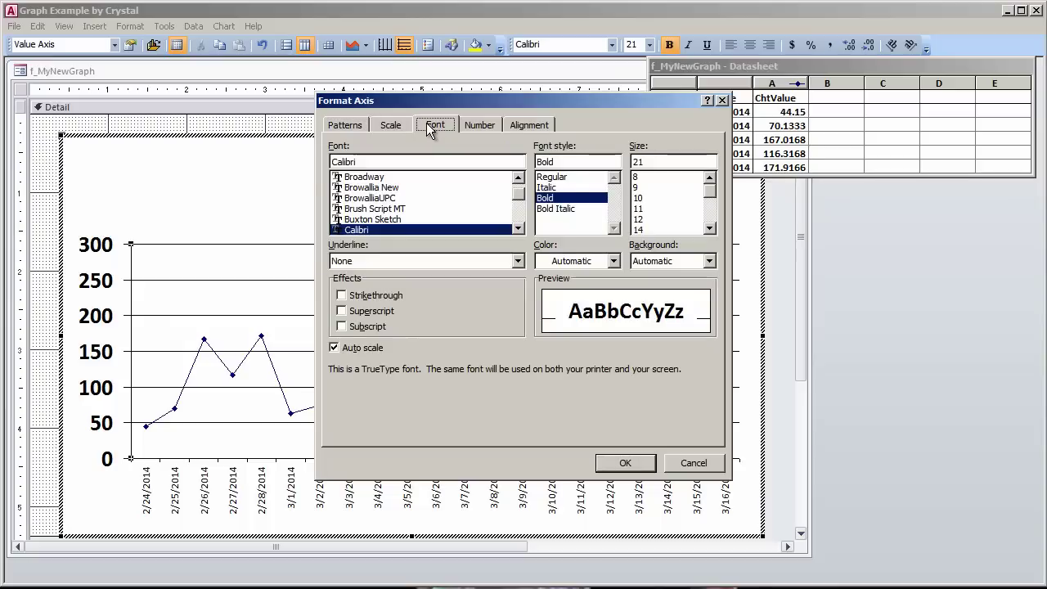
pyautogui.click(643, 219)
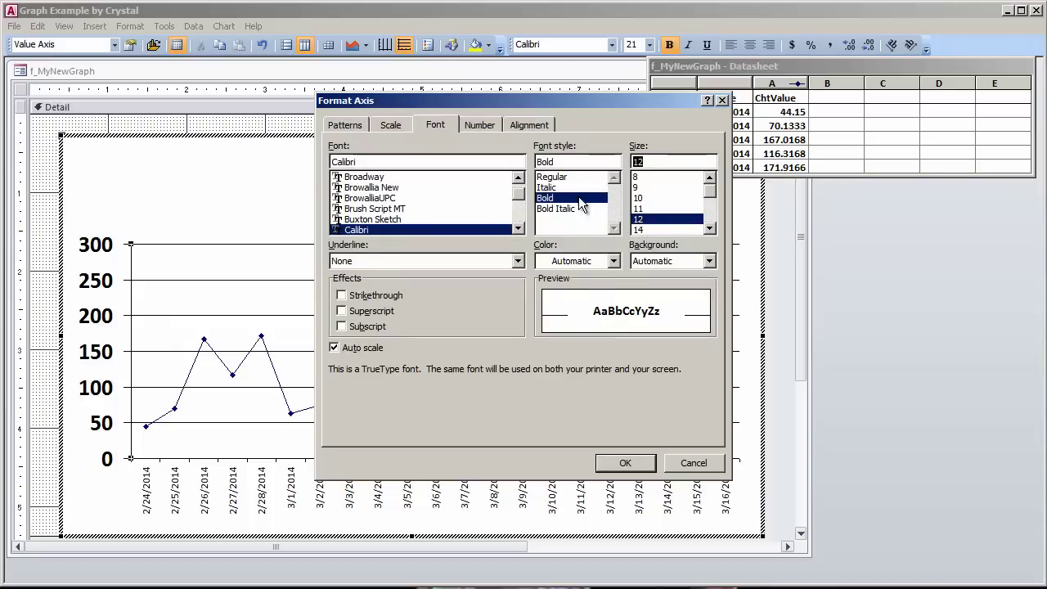
pyautogui.click(551, 177)
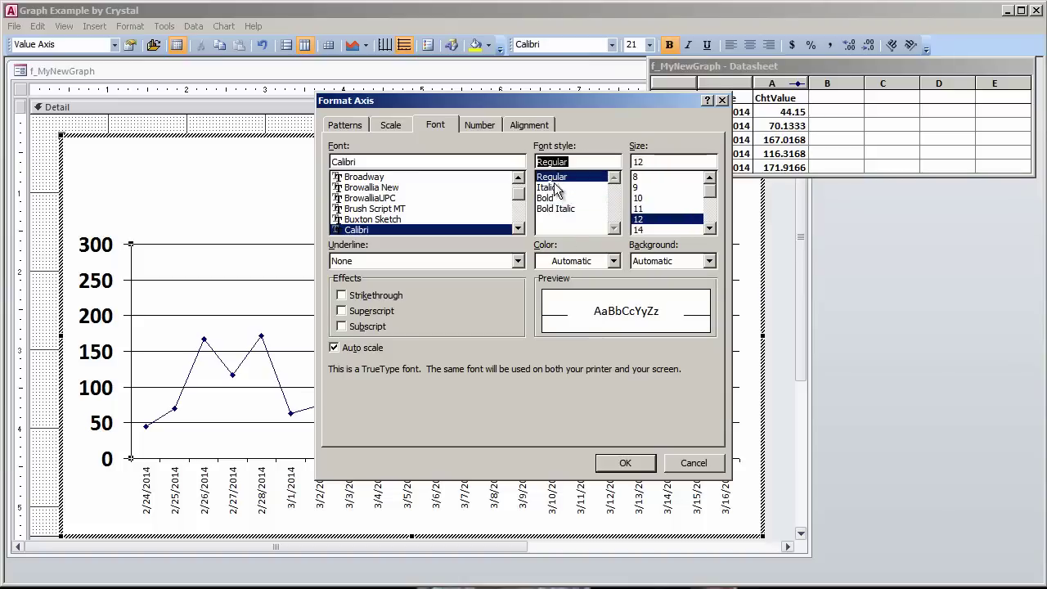
pyautogui.click(624, 463)
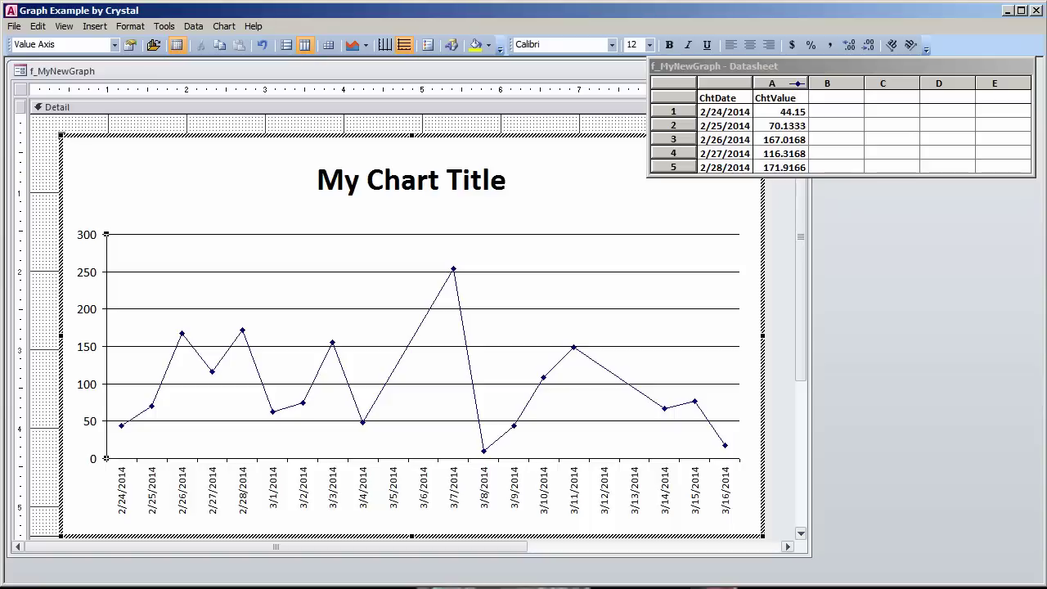
# Step: Apply the custom number format m/d/yy to the category axis dates
pyautogui.rightClick(333, 491)
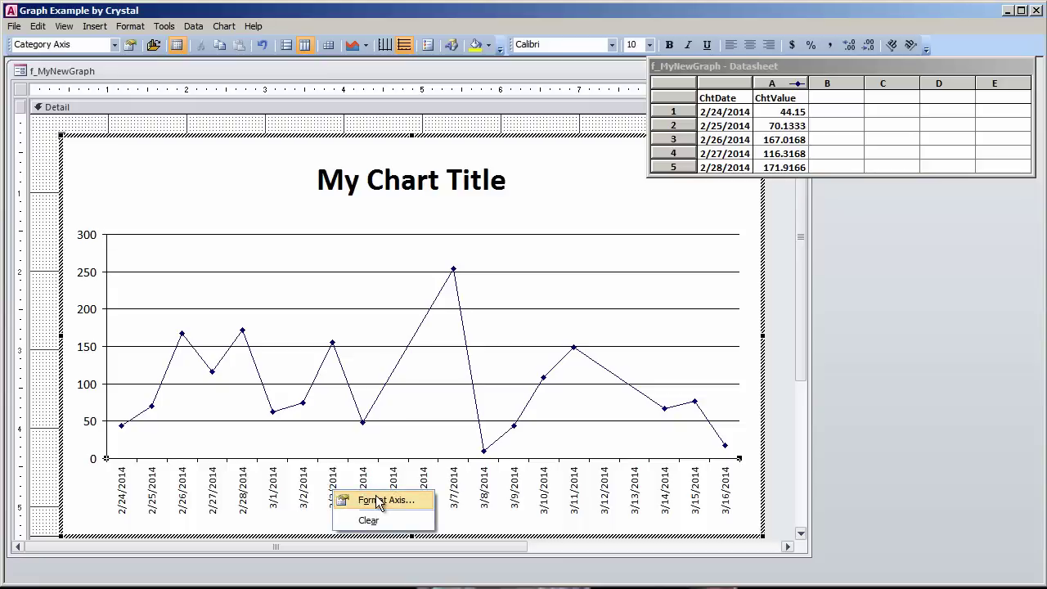
pyautogui.click(373, 500)
pyautogui.click(479, 124)
pyautogui.click(372, 277)
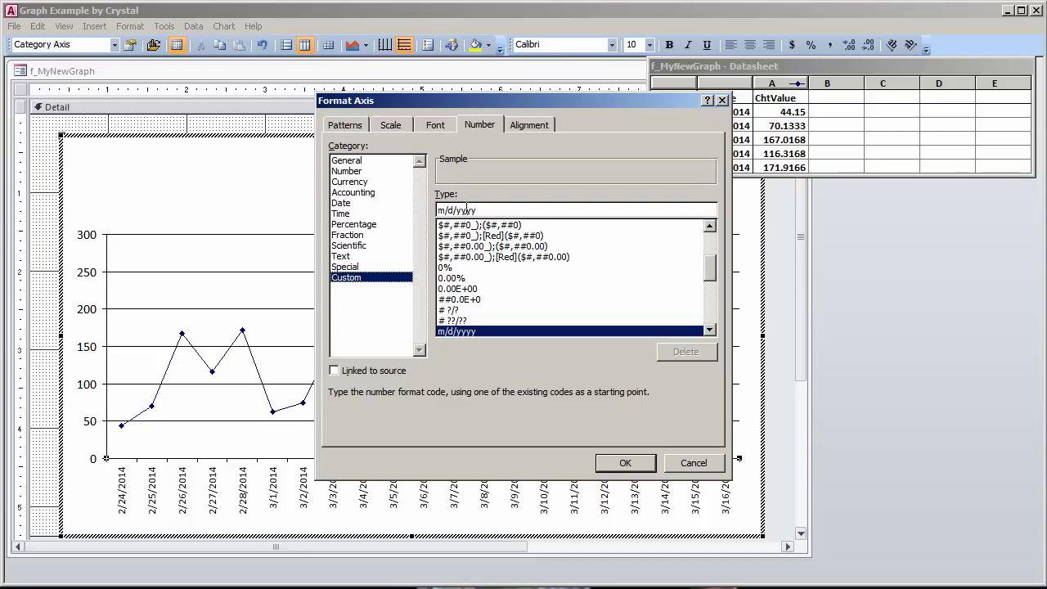
pyautogui.click(467, 211)
pyautogui.press('Delete')
pyautogui.press('Delete')
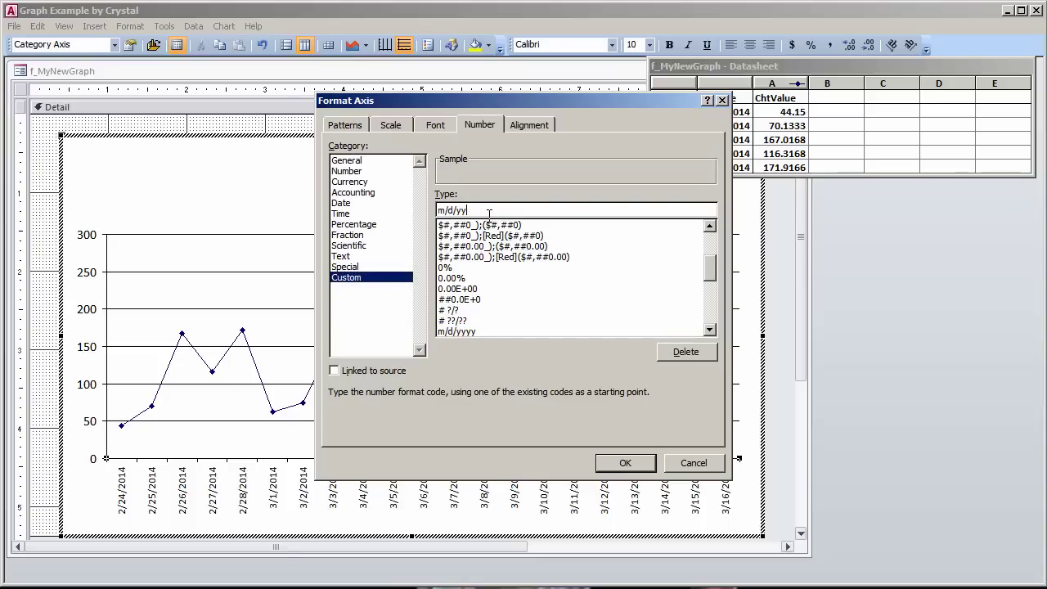
pyautogui.click(625, 463)
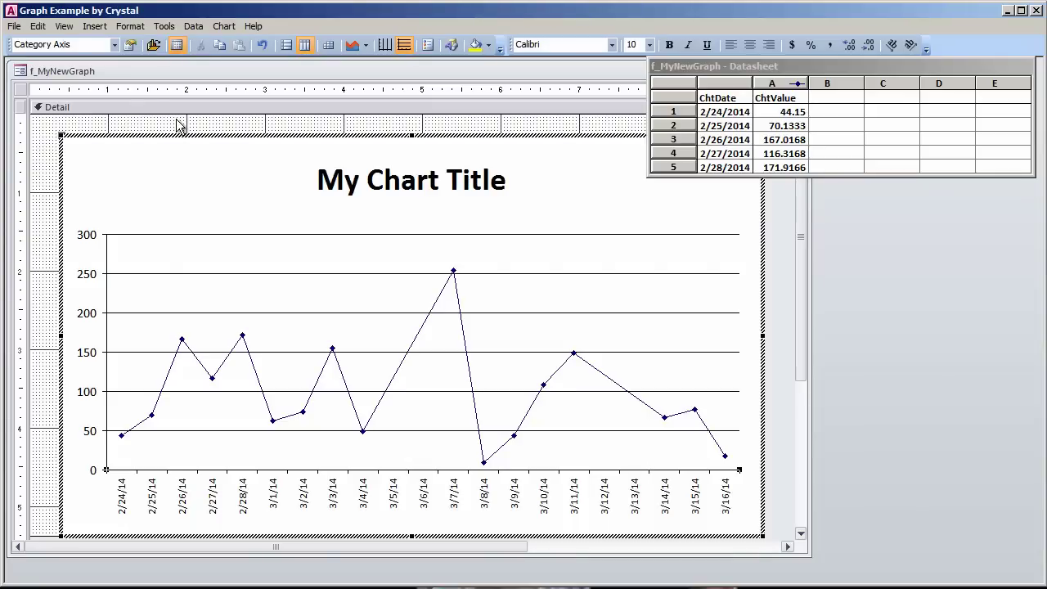
# Step: Exit chart editing and close the form f_MyNewGraph, saving its design changes
pyautogui.click(201, 129)
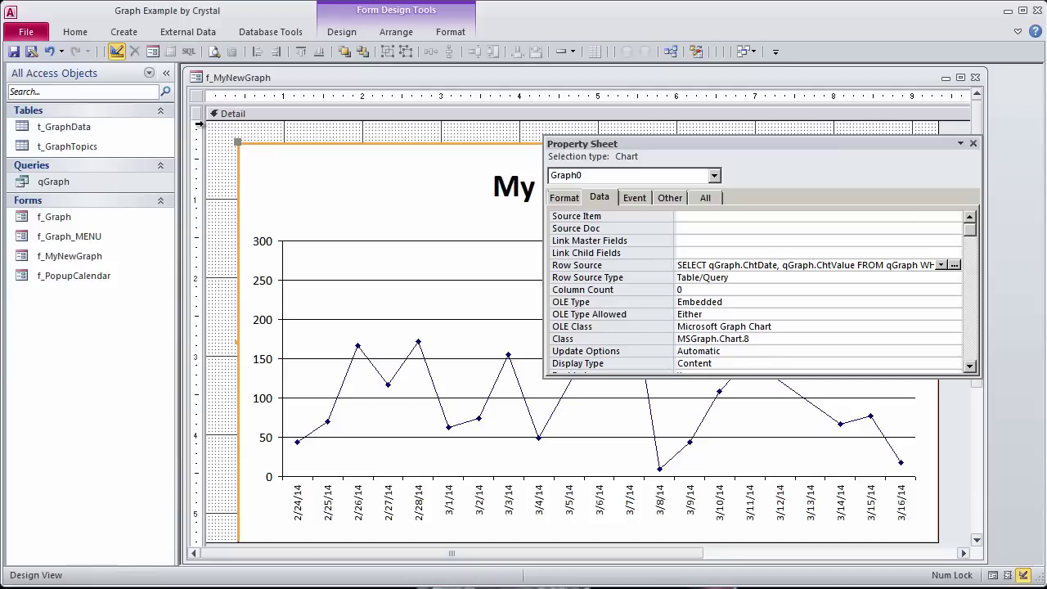
pyautogui.click(219, 140)
pyautogui.click(975, 77)
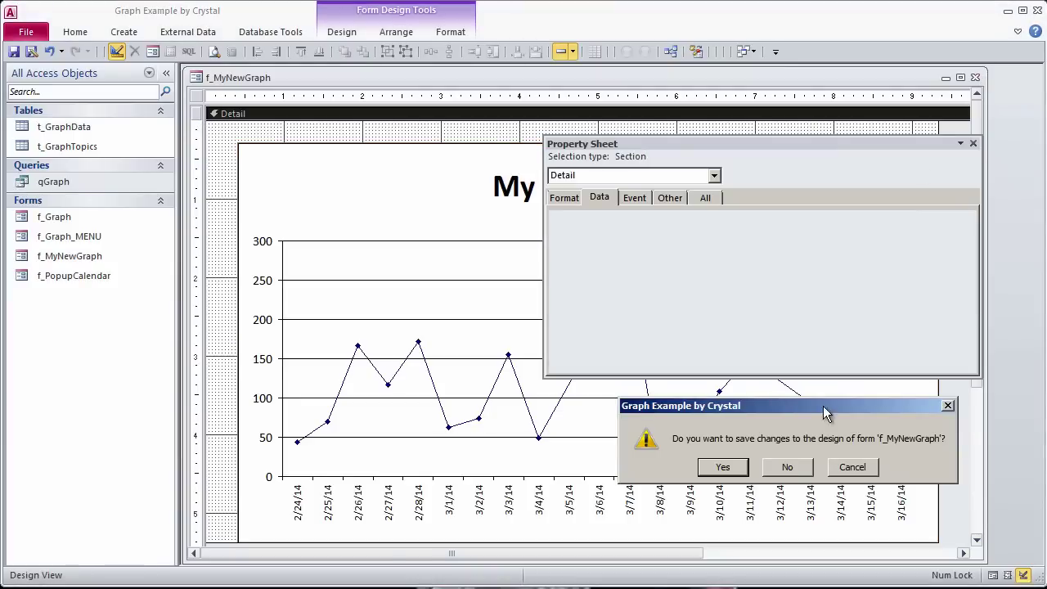
pyautogui.click(718, 470)
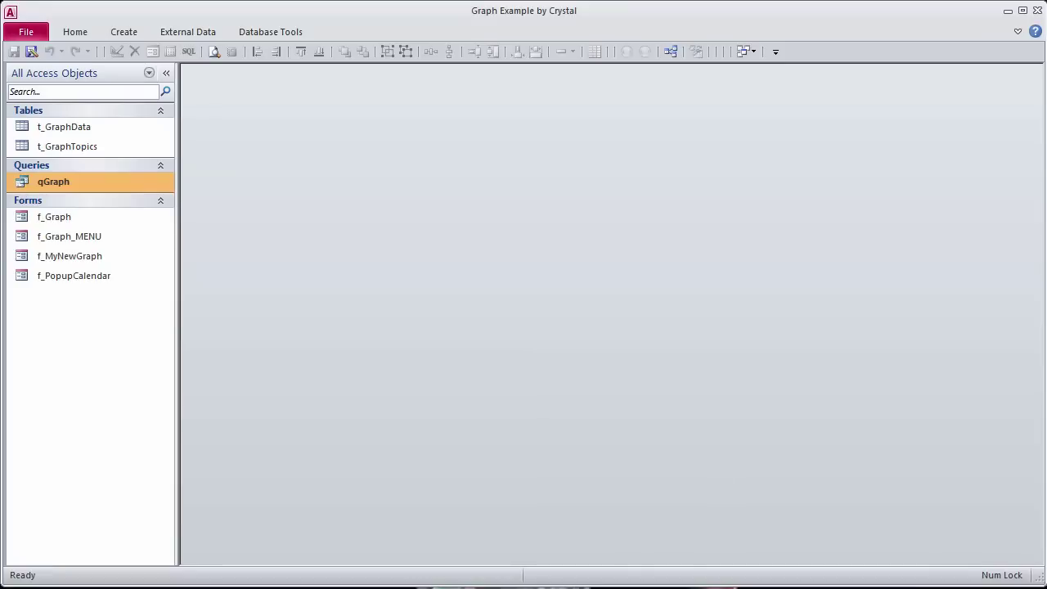
# Step: Open the form f_Graph_MENU to show the Chart Menu
pyautogui.click(93, 258)
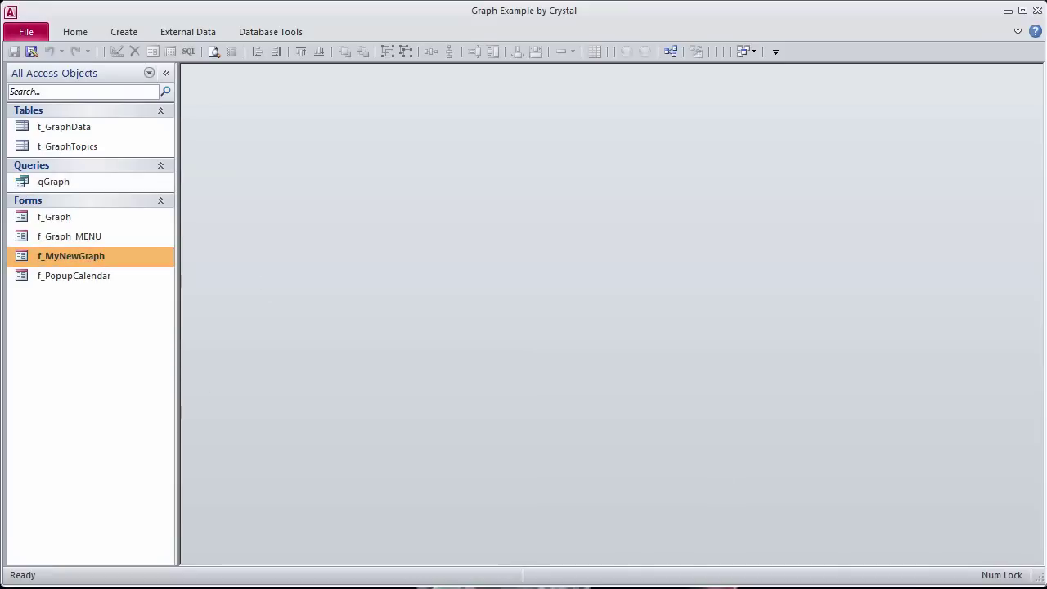
pyautogui.doubleClick(76, 236)
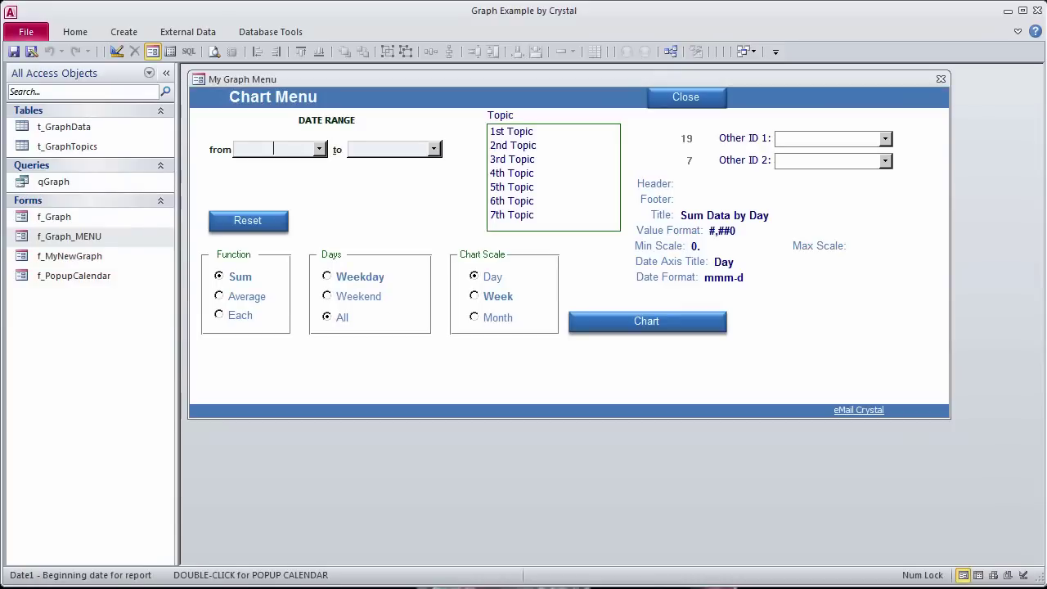